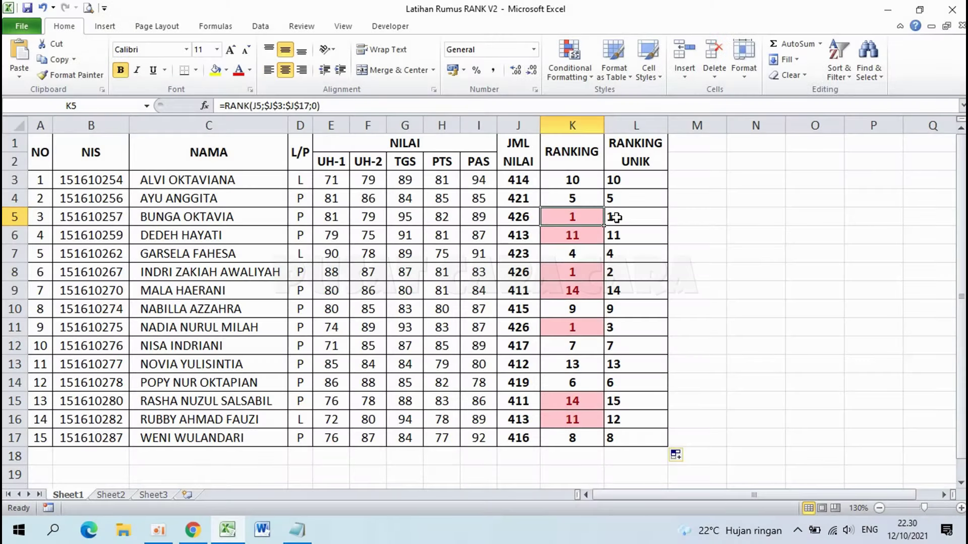
# Review the unique-rank formula in L5 and the RANK formula in K11, dismissing L8's context menu
pyautogui.click(616, 218)
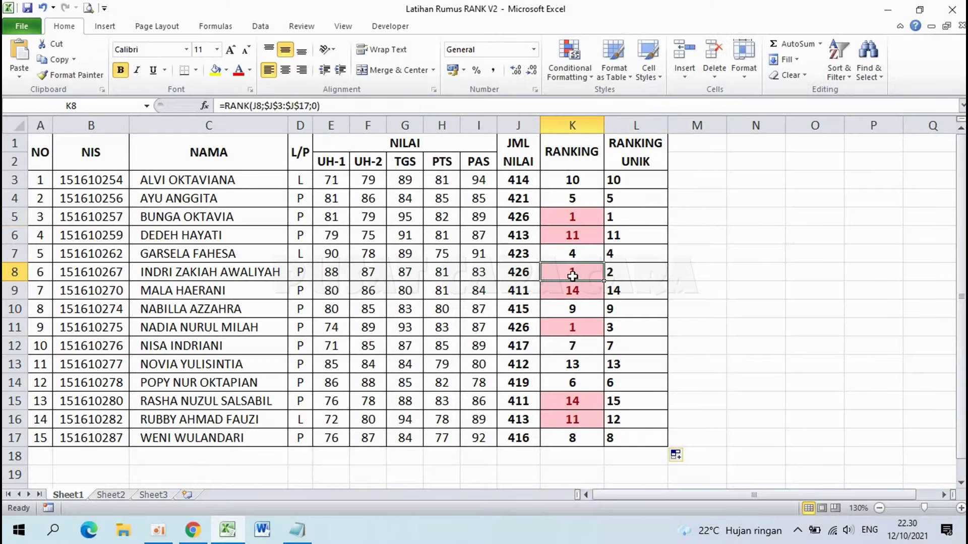
pyautogui.rightClick(618, 279)
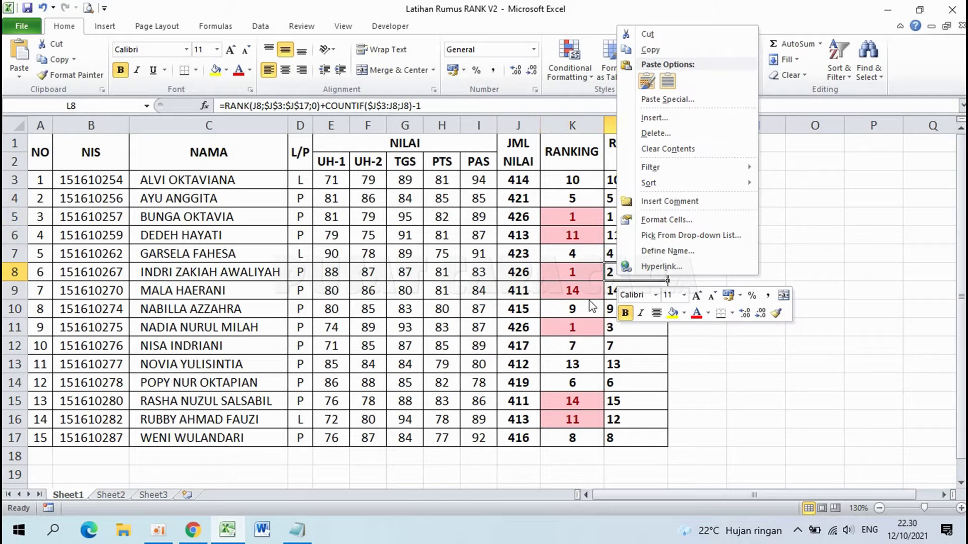
pyautogui.click(576, 336)
pyautogui.click(574, 329)
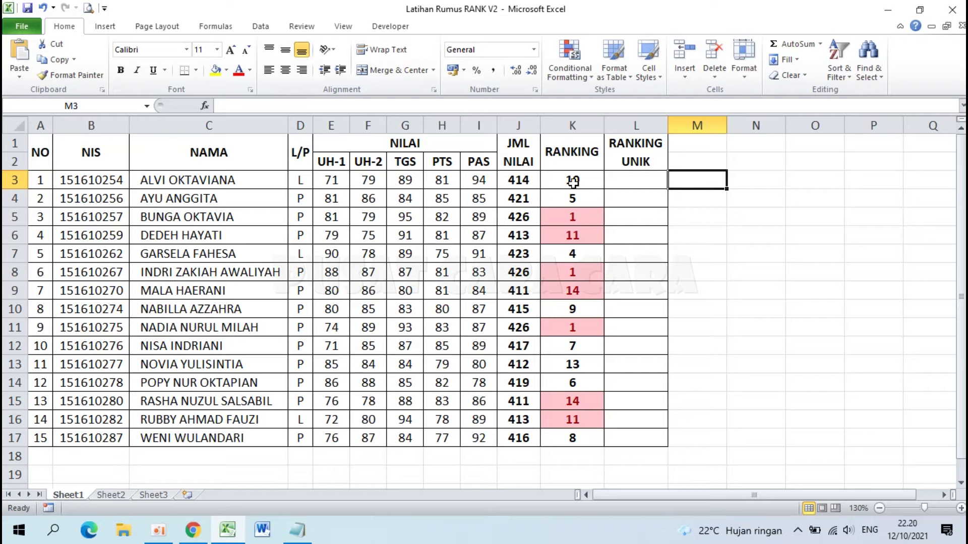
pyautogui.doubleClick(572, 182)
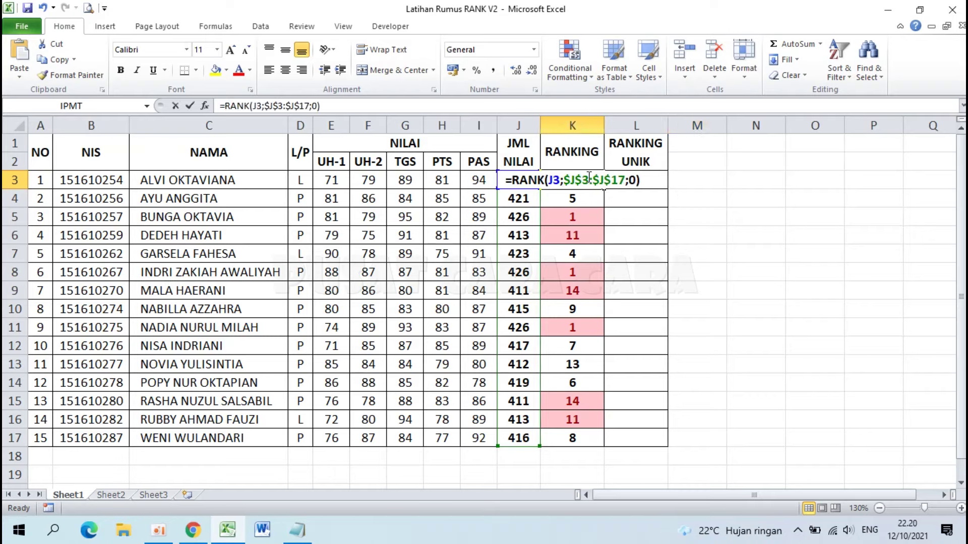
pyautogui.click(642, 179)
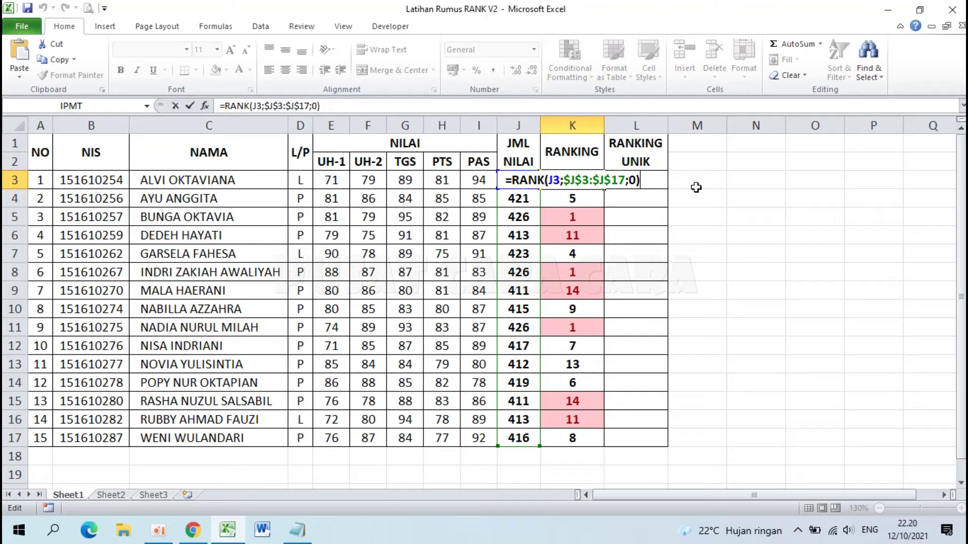
pyautogui.press('Return')
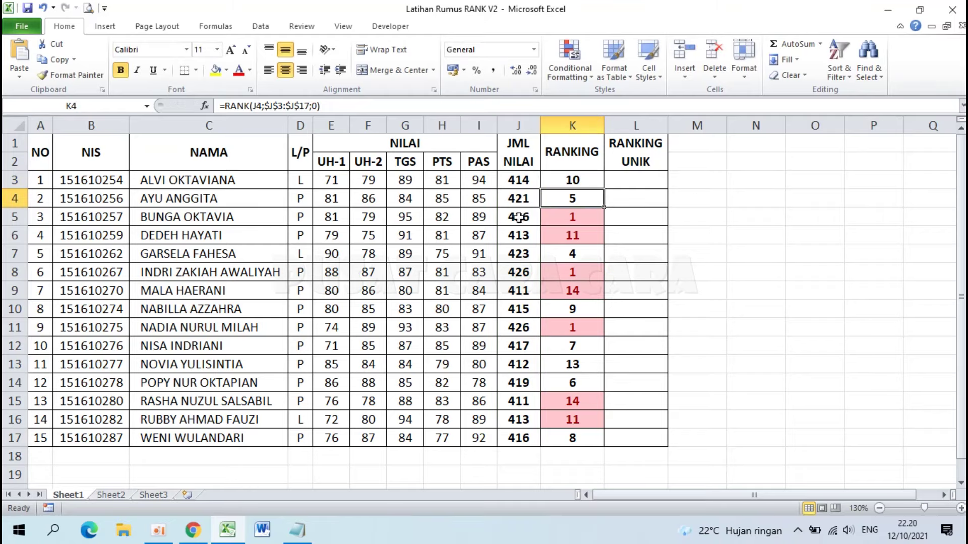
pyautogui.click(519, 218)
pyautogui.click(520, 272)
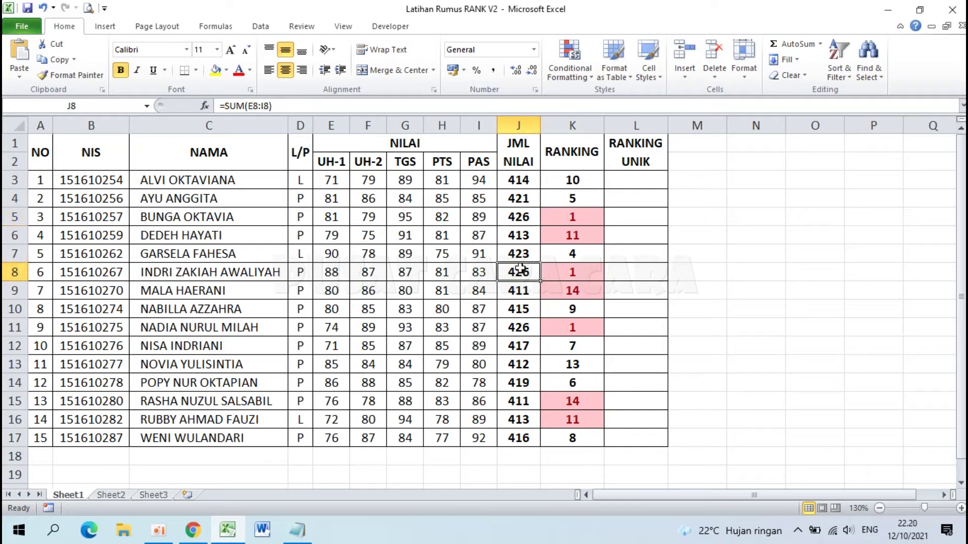
pyautogui.click(520, 328)
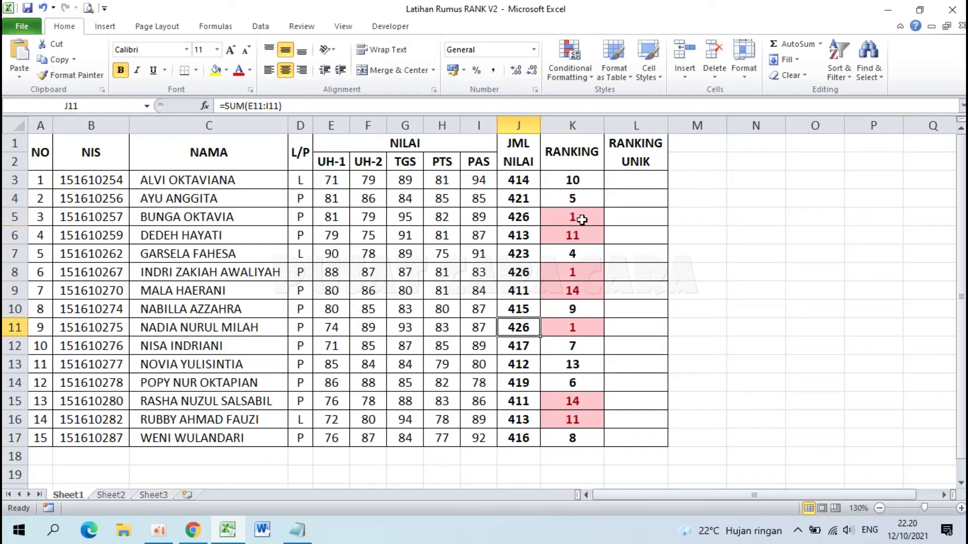
pyautogui.click(582, 220)
pyautogui.click(580, 275)
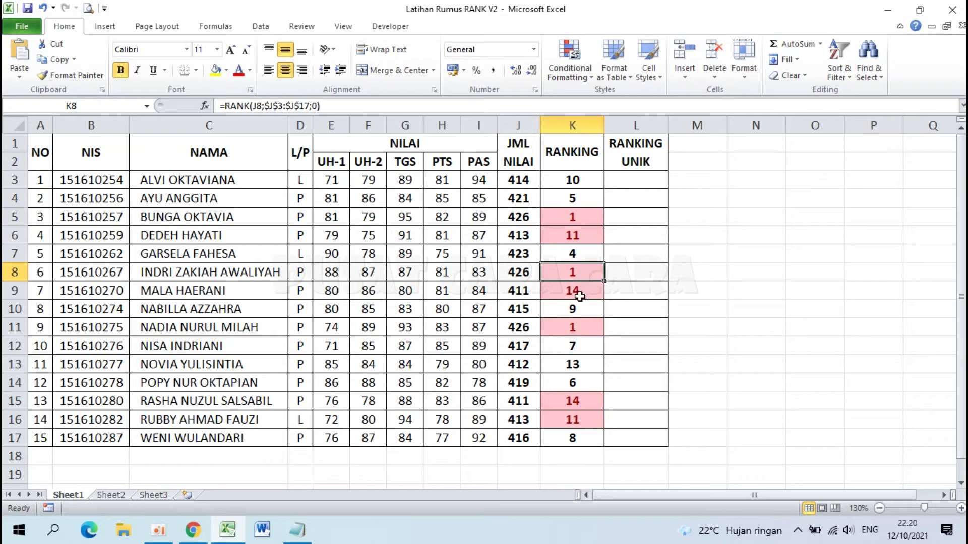
pyautogui.click(580, 327)
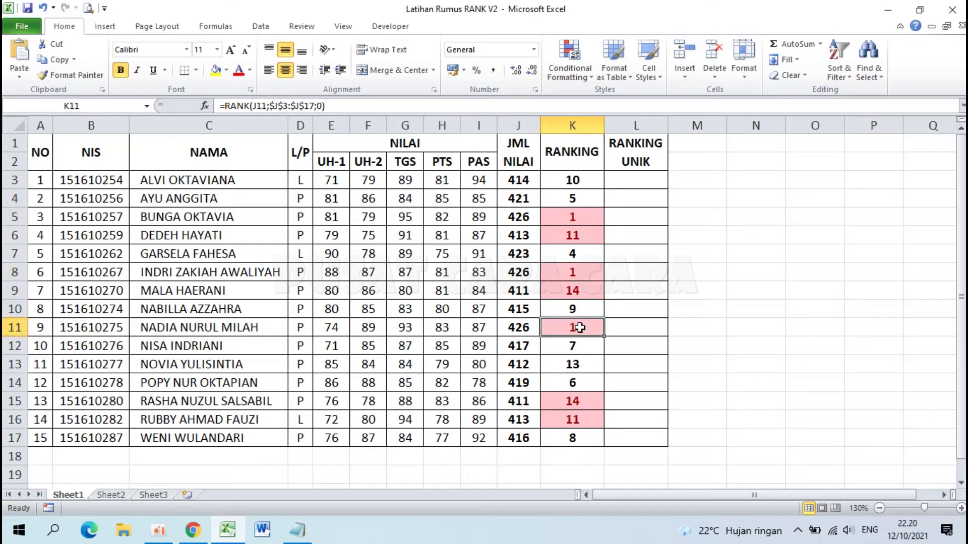
pyautogui.click(527, 234)
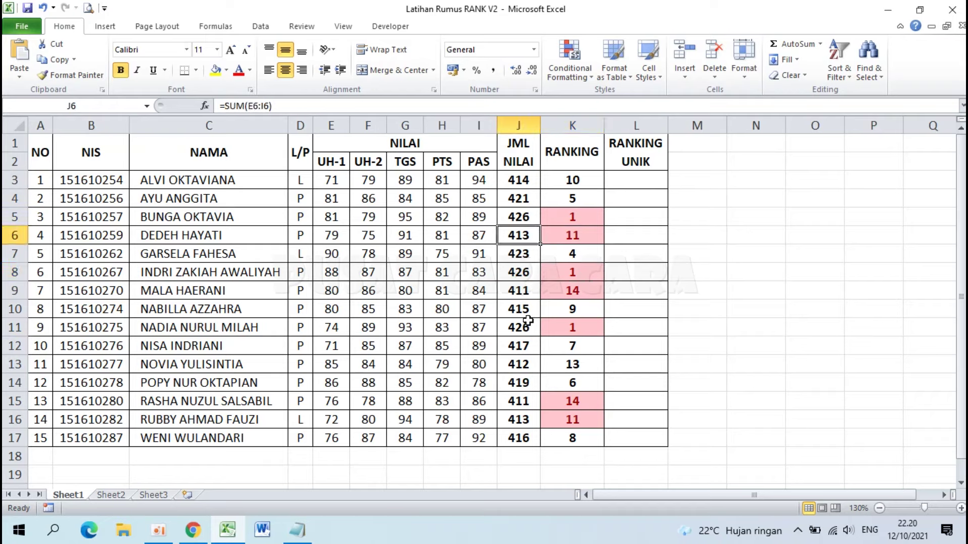
pyautogui.click(521, 417)
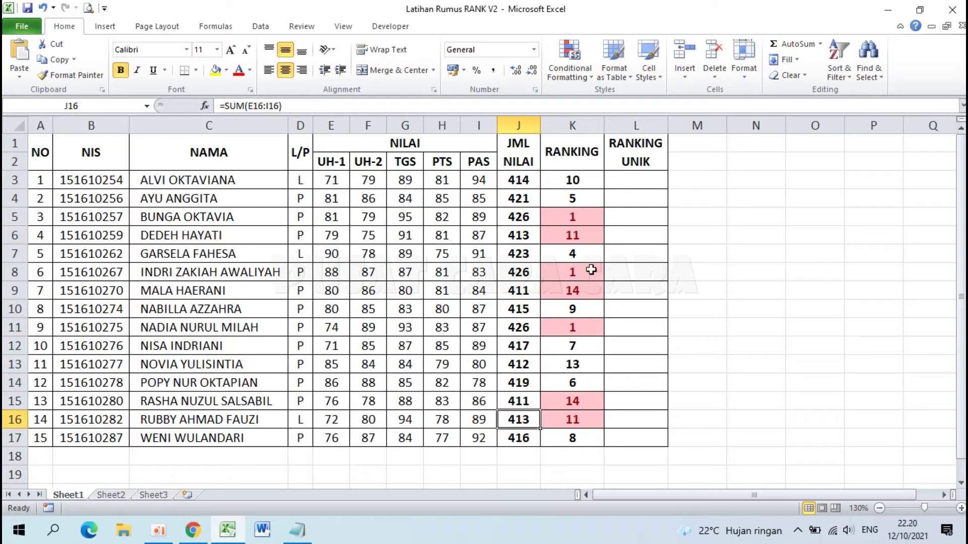
pyautogui.click(579, 238)
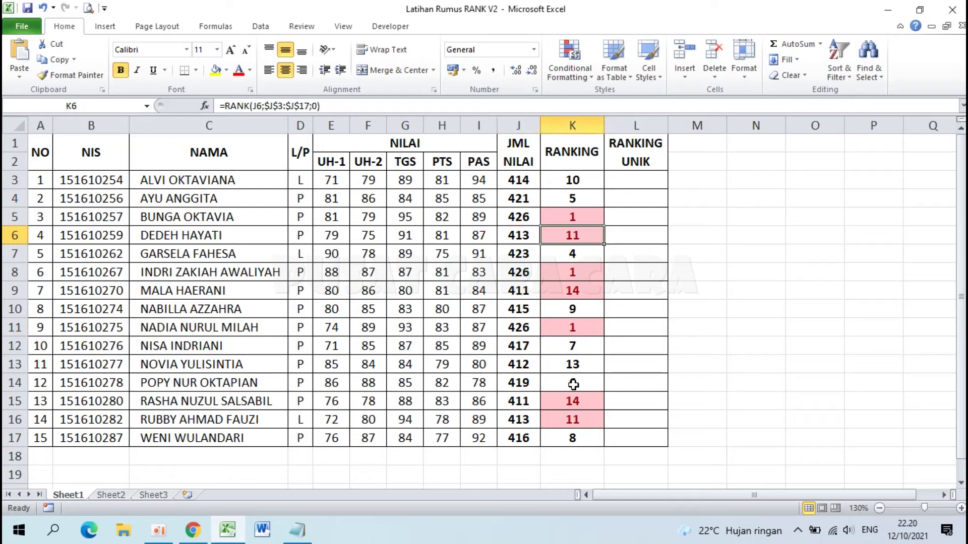
pyautogui.click(575, 421)
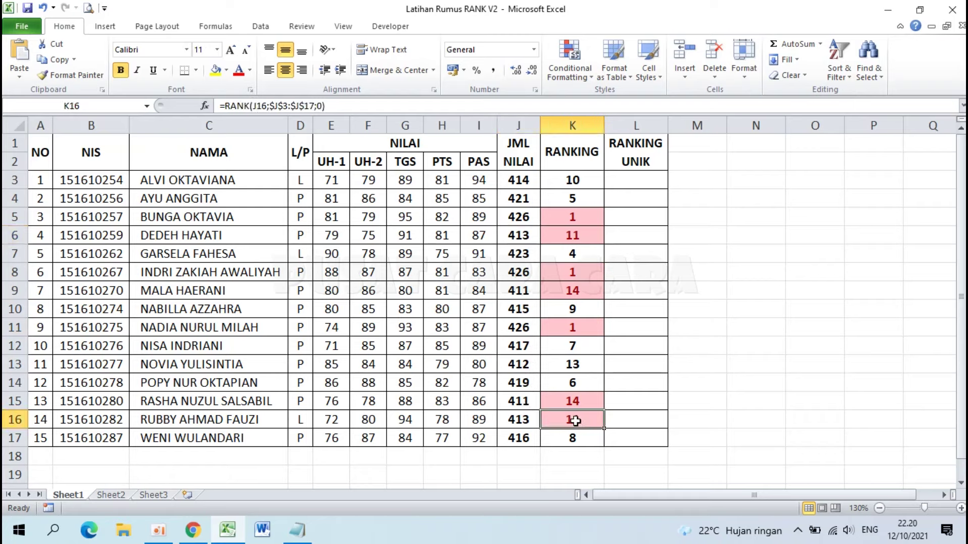
pyautogui.click(587, 291)
pyautogui.click(583, 402)
pyautogui.click(579, 419)
pyautogui.click(569, 215)
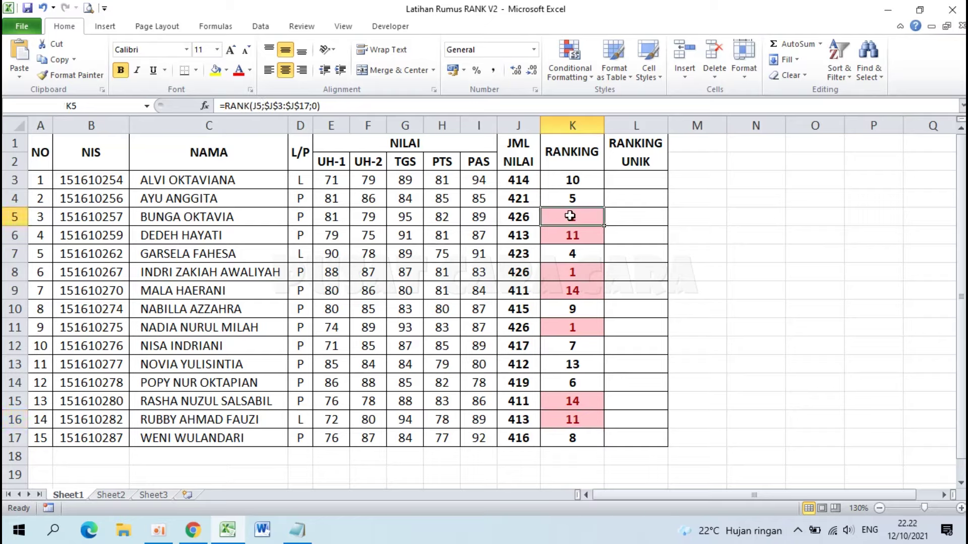
pyautogui.click(580, 272)
pyautogui.click(582, 325)
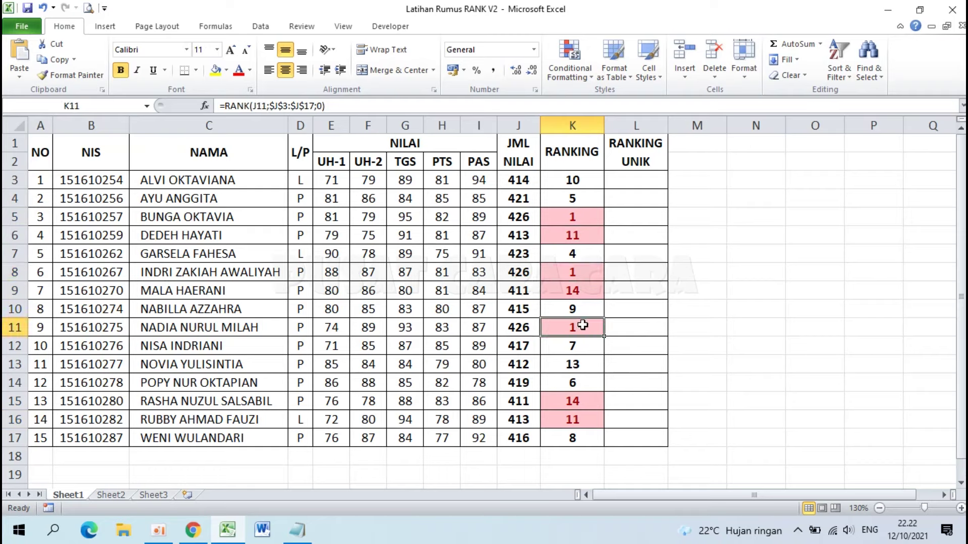
pyautogui.click(575, 272)
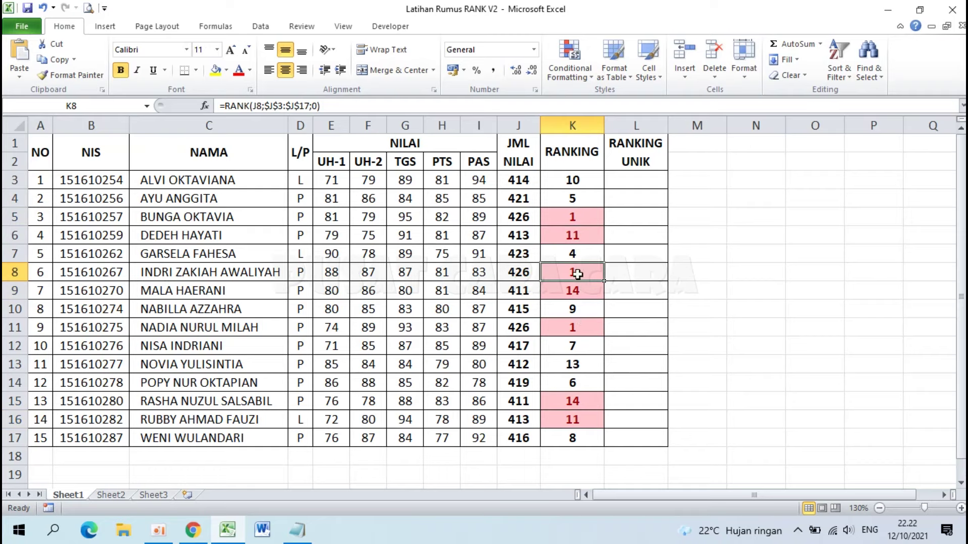
pyautogui.click(576, 326)
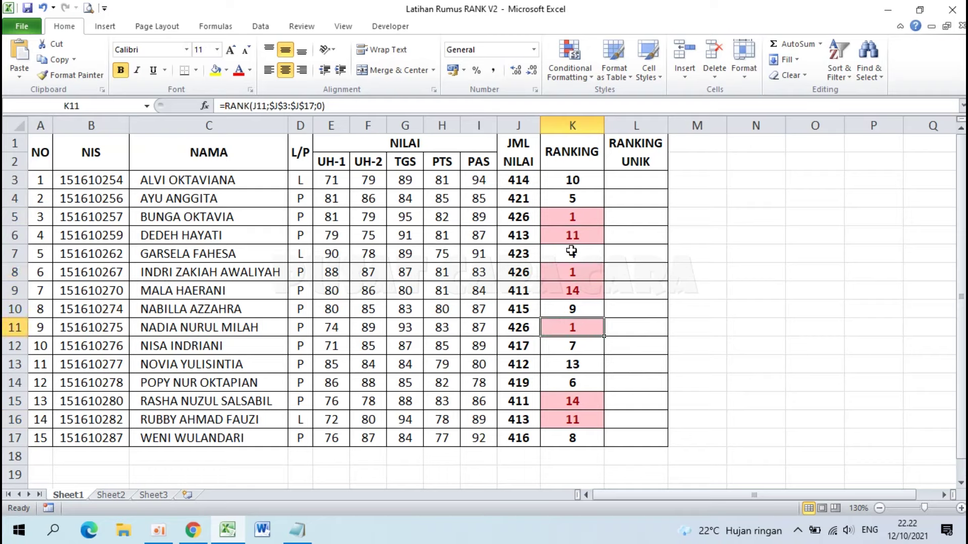
pyautogui.click(575, 257)
pyautogui.click(578, 233)
pyautogui.click(584, 427)
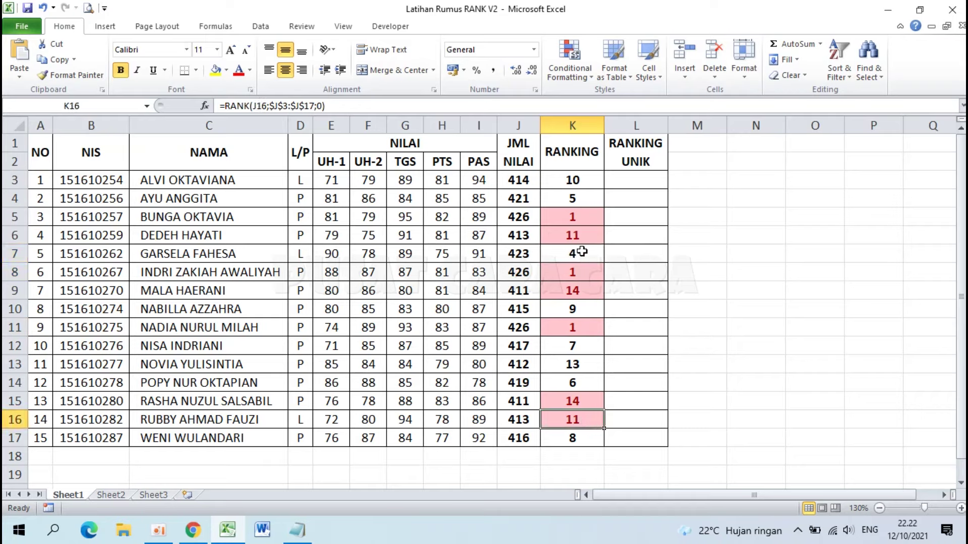
pyautogui.click(571, 294)
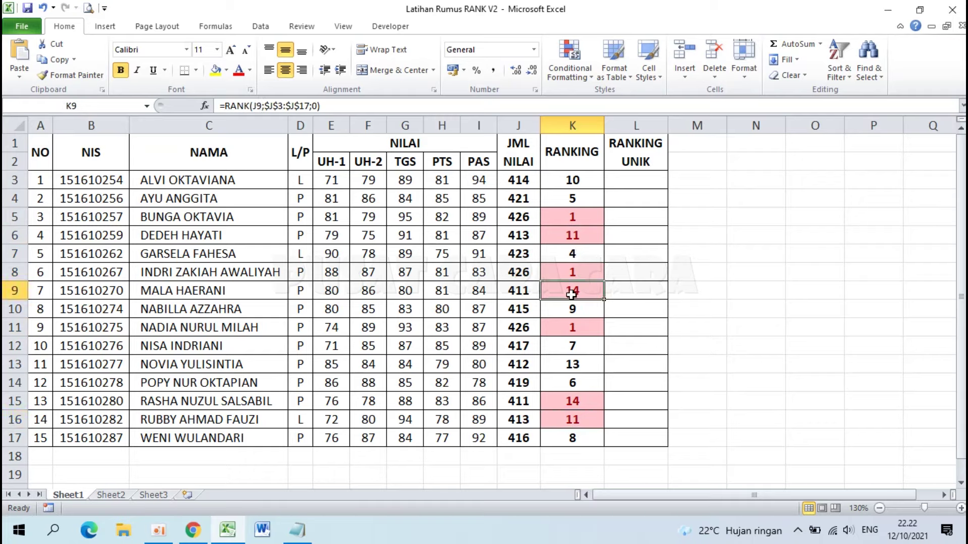
pyautogui.click(577, 402)
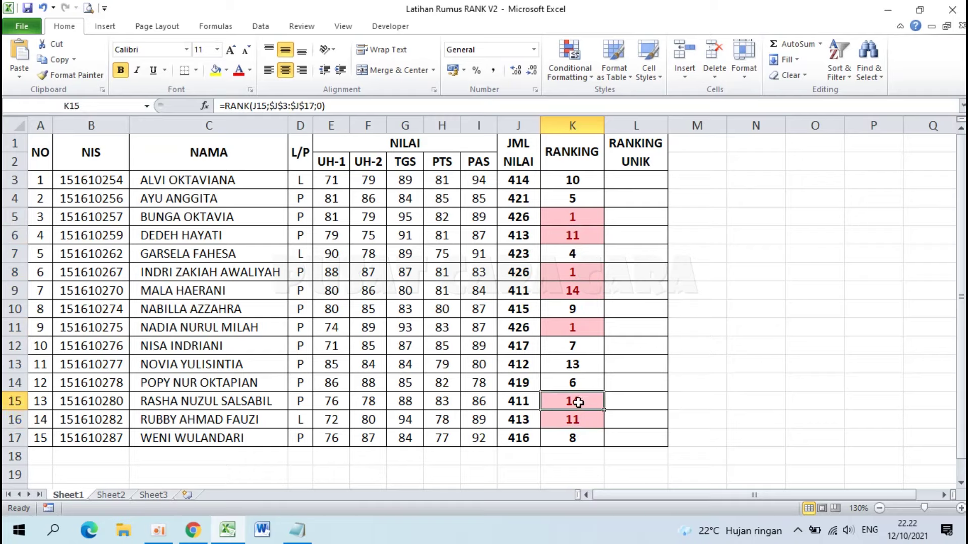
pyautogui.moveTo(576, 183); pyautogui.dragTo(577, 451)
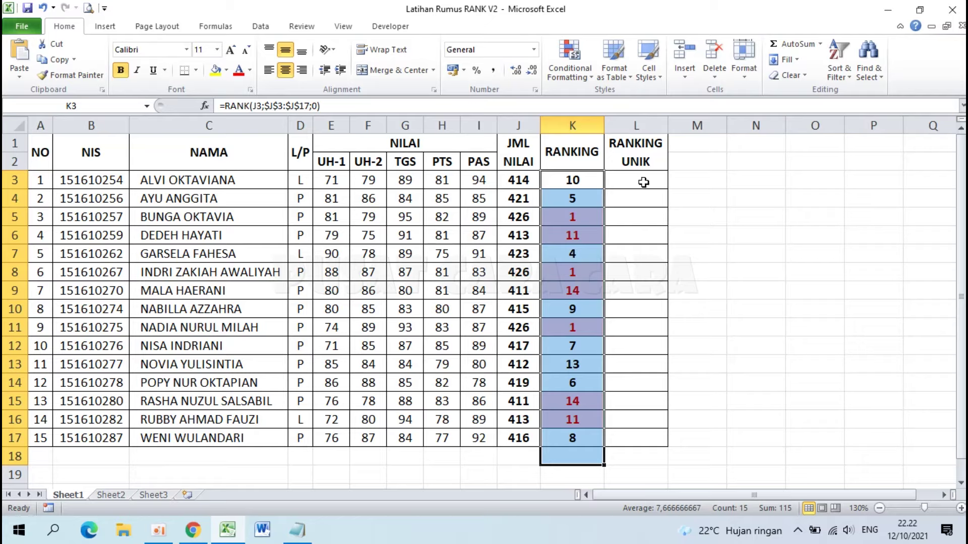
pyautogui.click(643, 183)
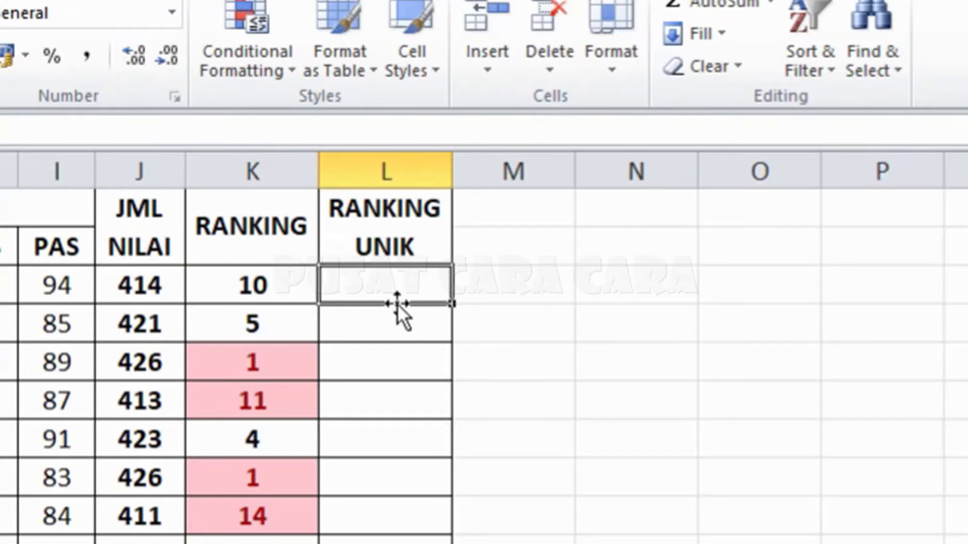
# In L3, enter =RANK(J3;$J$3:$J$17;0) with an absolute range and begin +COUNTIF(
pyautogui.write('=r')
pyautogui.press('BackSpace')
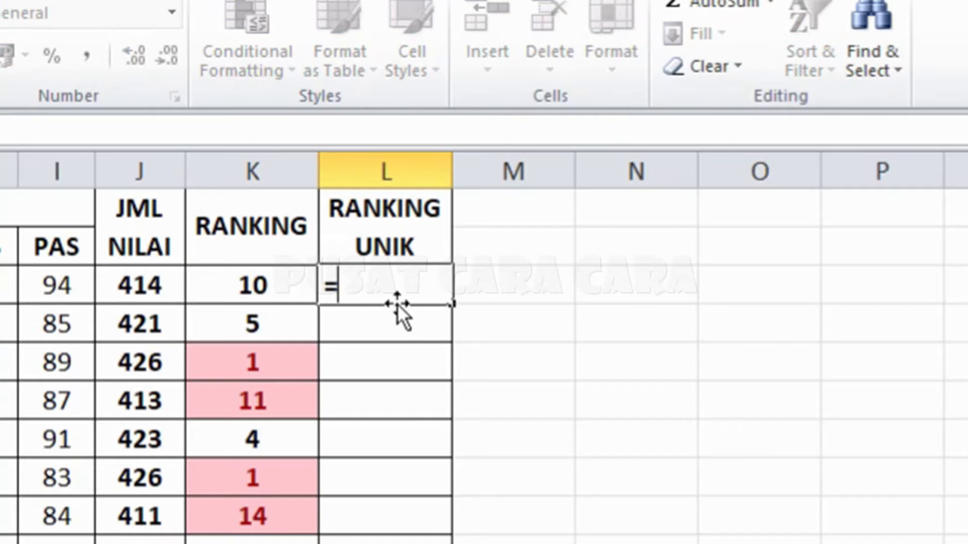
pyautogui.write('RANK')
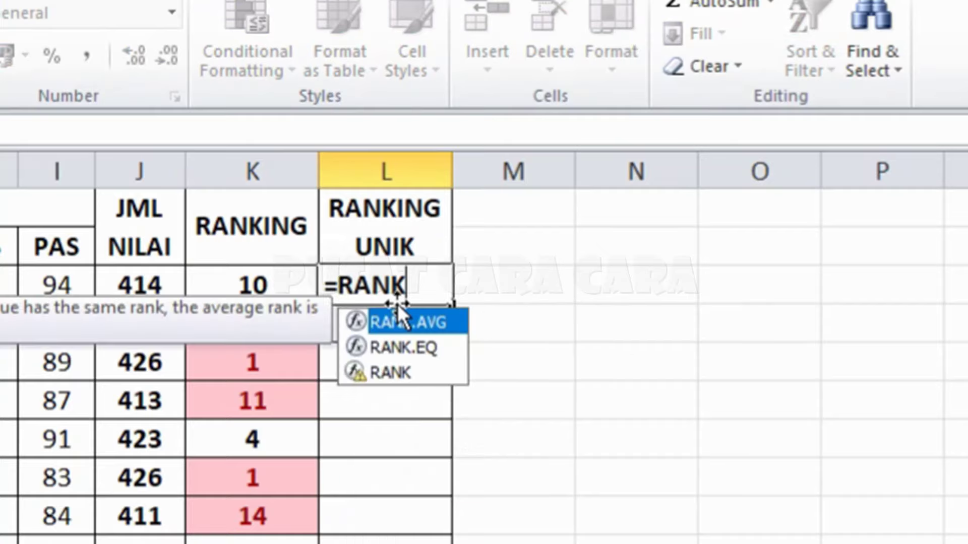
pyautogui.write('(')
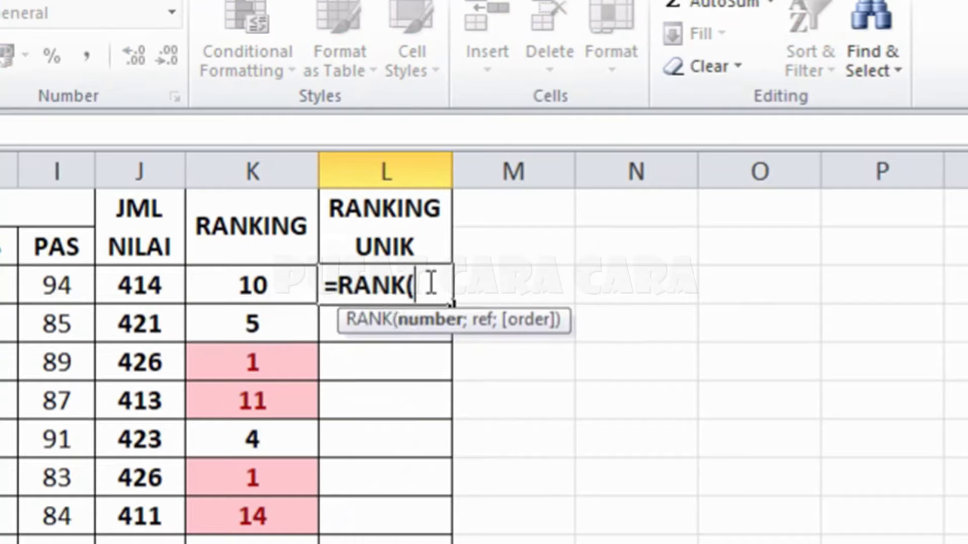
pyautogui.click(141, 282)
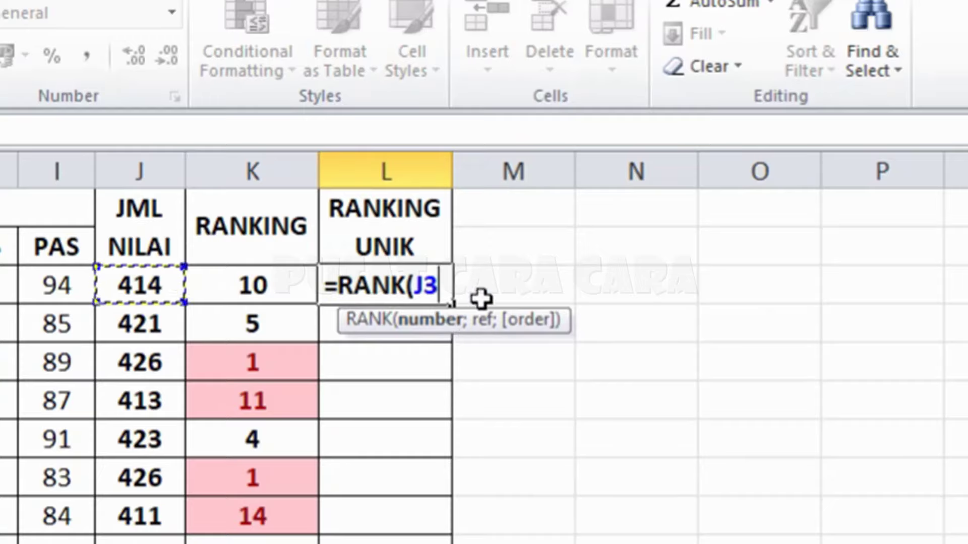
pyautogui.write(';')
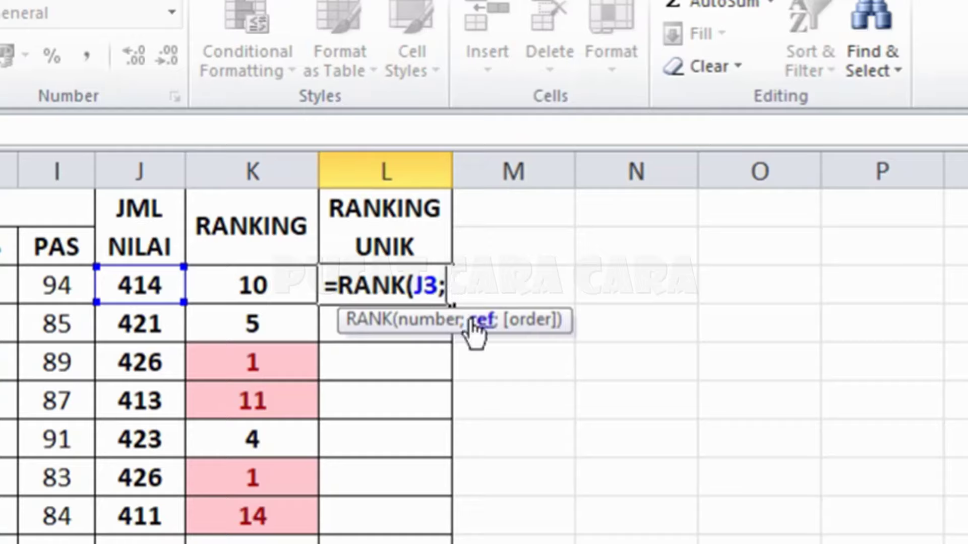
pyautogui.moveTo(139, 284); pyautogui.dragTo(140, 543)
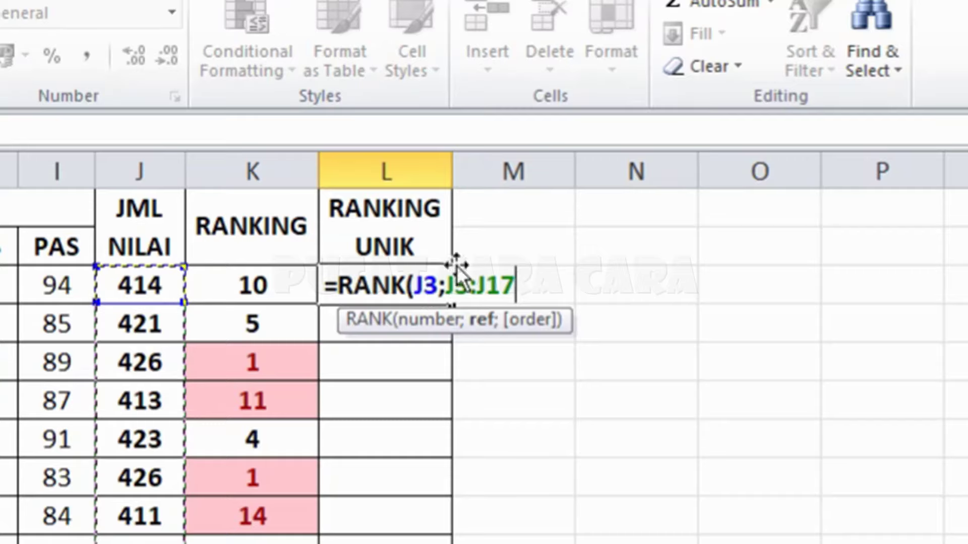
pyautogui.press('F4')
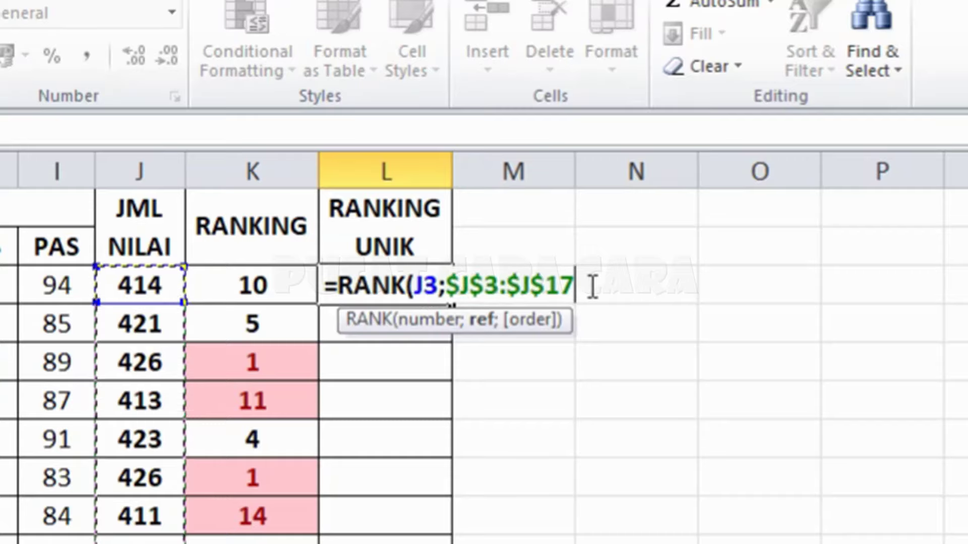
pyautogui.write(';')
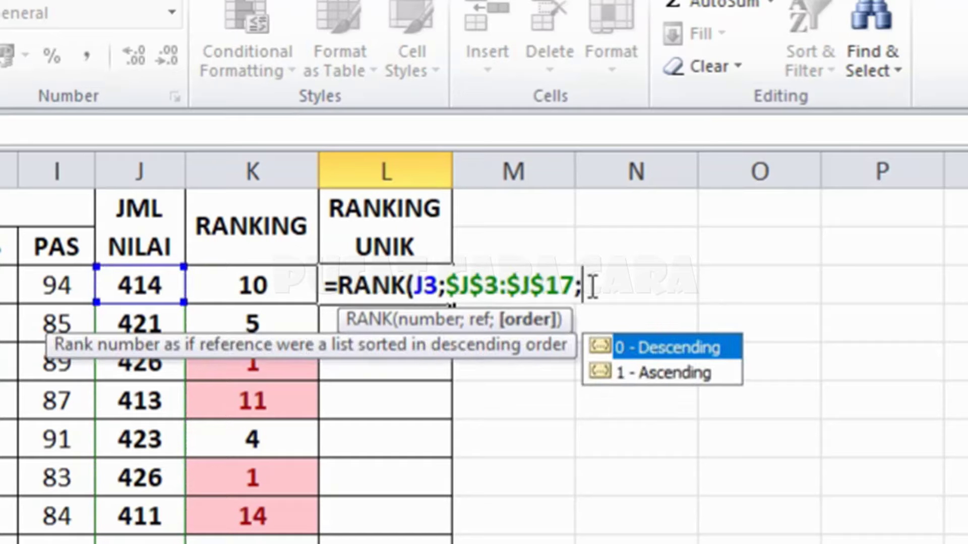
pyautogui.write('0')
pyautogui.write(')')
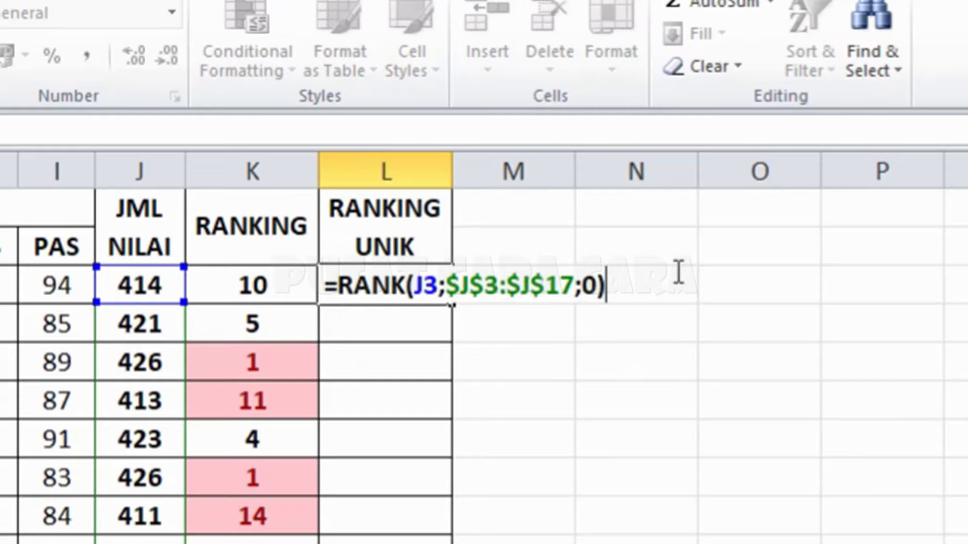
pyautogui.write('+')
pyautogui.write('COUNTIF(')
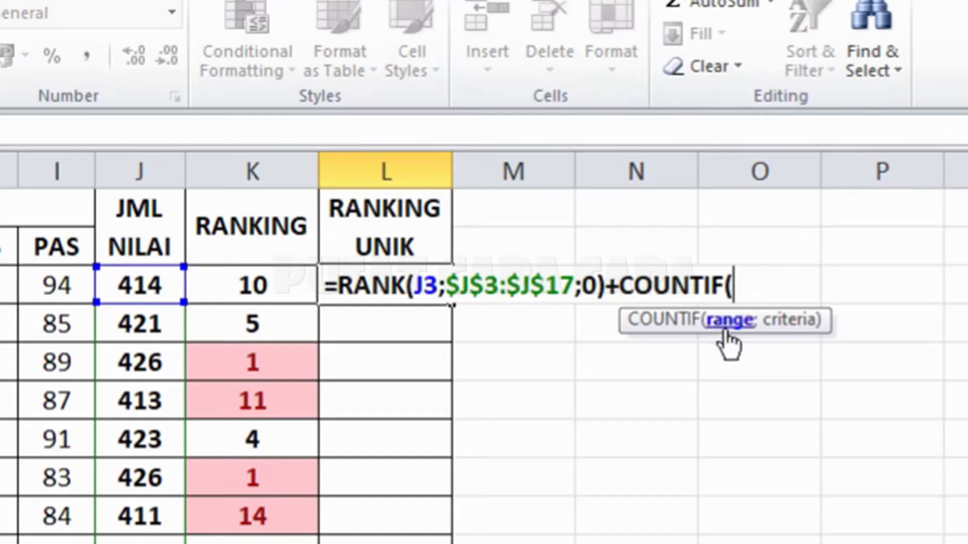
# Complete the COUNTIF with range J3:J3 and criteria J3
pyautogui.click(144, 281)
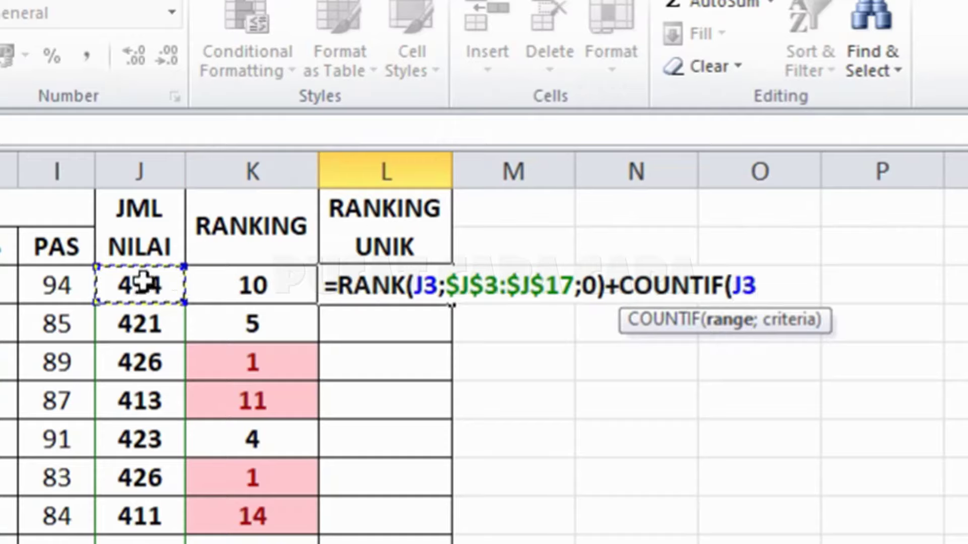
pyautogui.write(':')
pyautogui.click(144, 283)
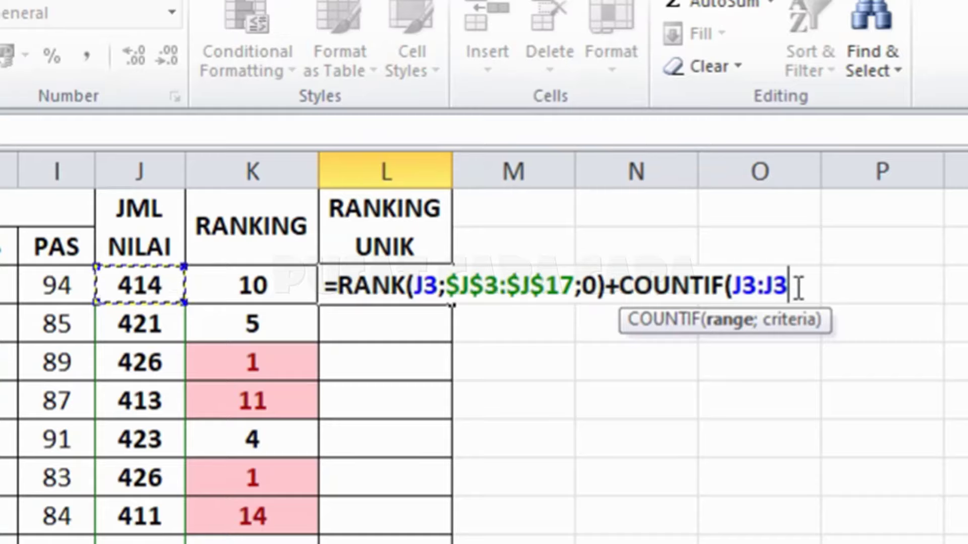
pyautogui.press('BackSpace')
pyautogui.press('BackSpace')
pyautogui.write('J3')
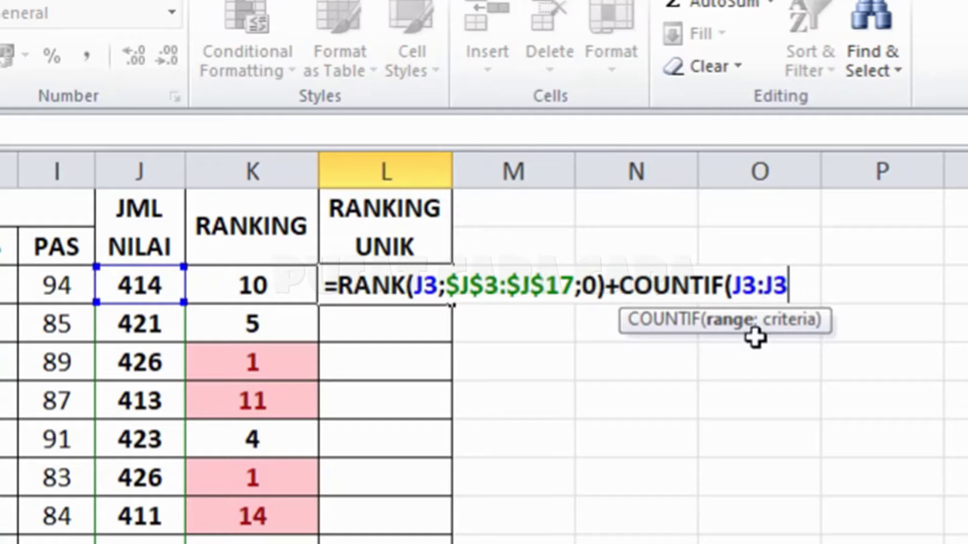
pyautogui.write(';')
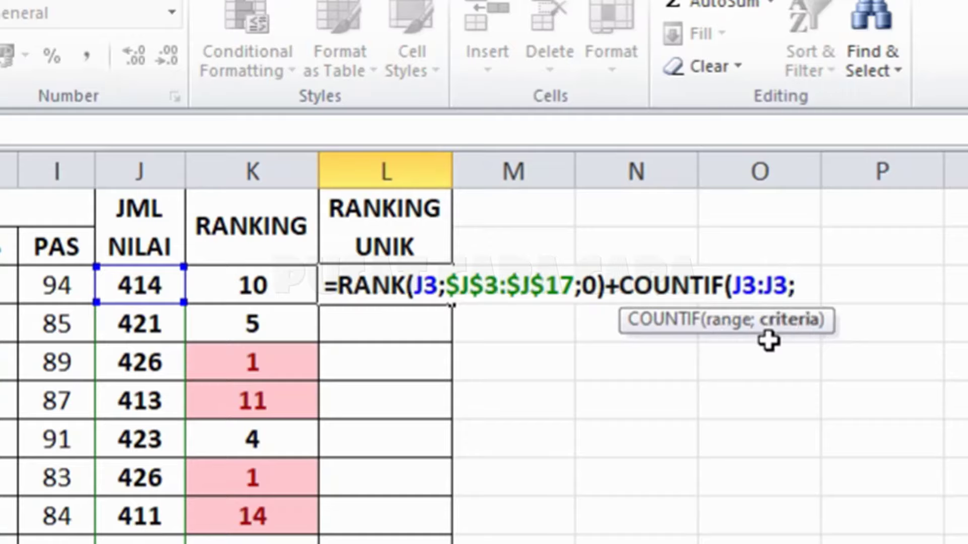
pyautogui.click(137, 287)
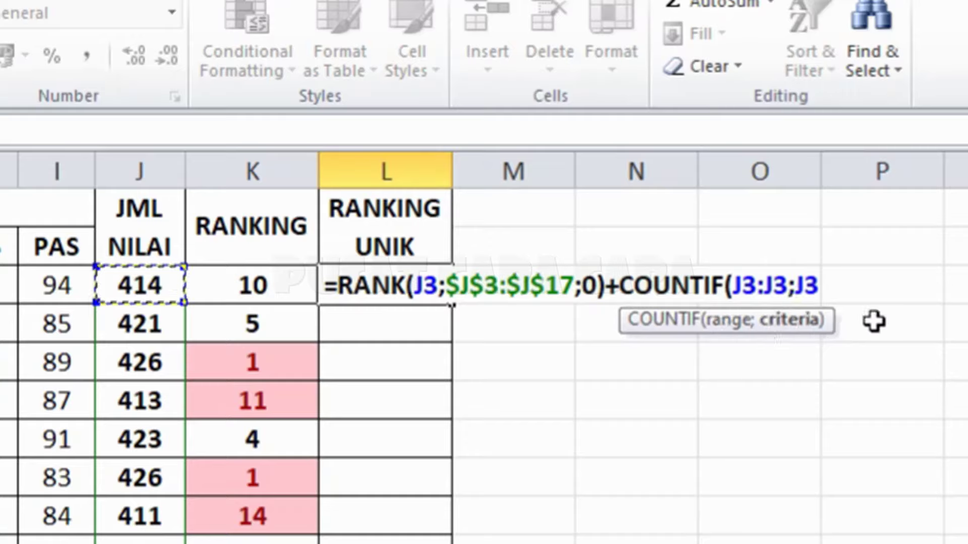
pyautogui.write(')')
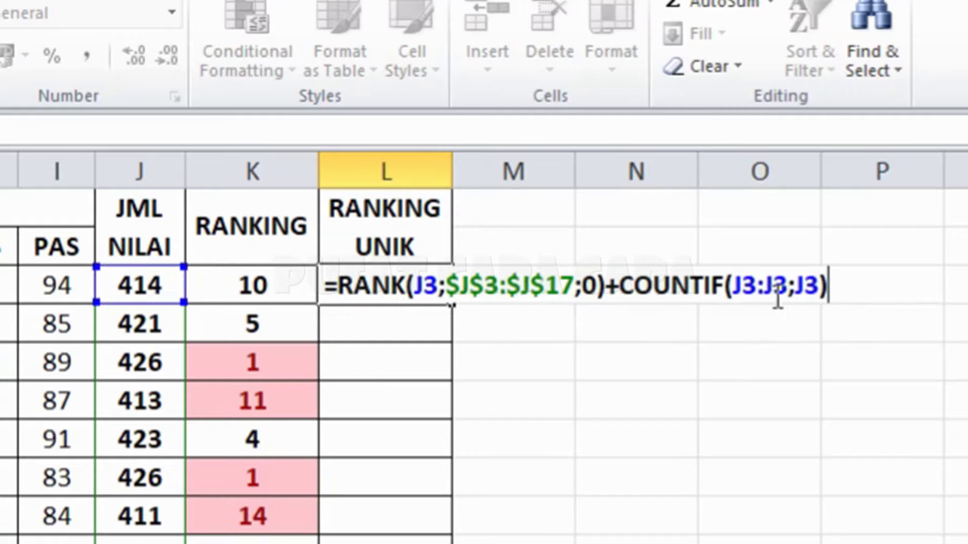
# Lock the COUNTIF range start as $J$3, append -1, and confirm the L3 formula
pyautogui.click(734, 289)
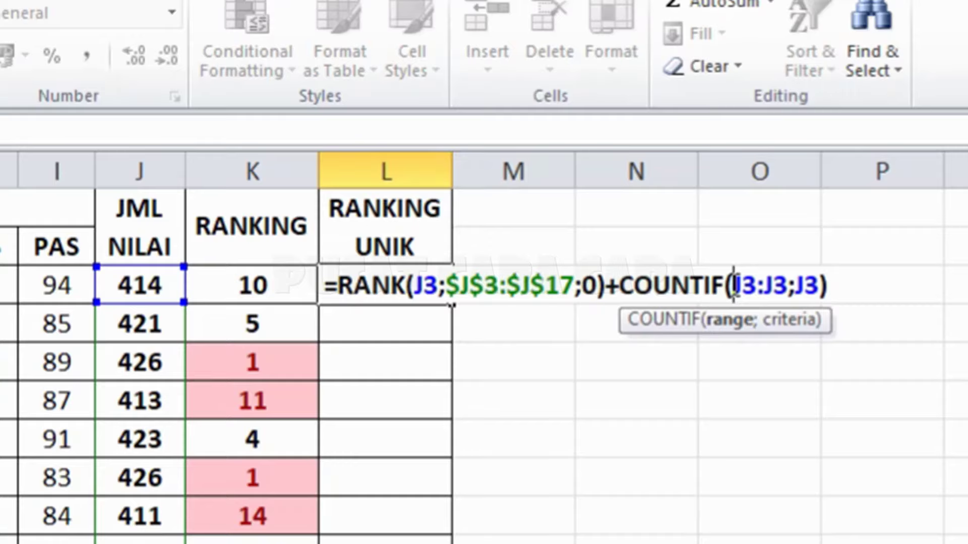
pyautogui.write('$')
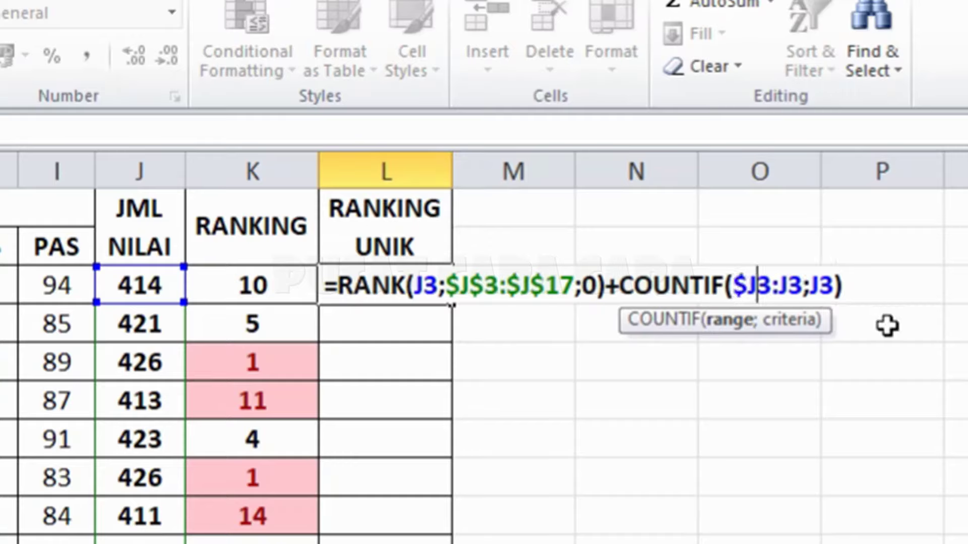
pyautogui.write('$')
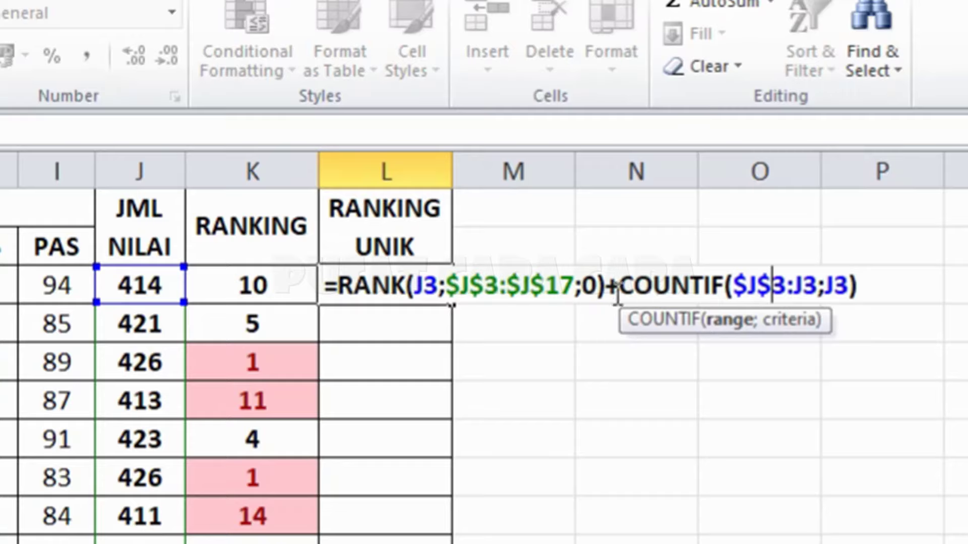
pyautogui.click(876, 286)
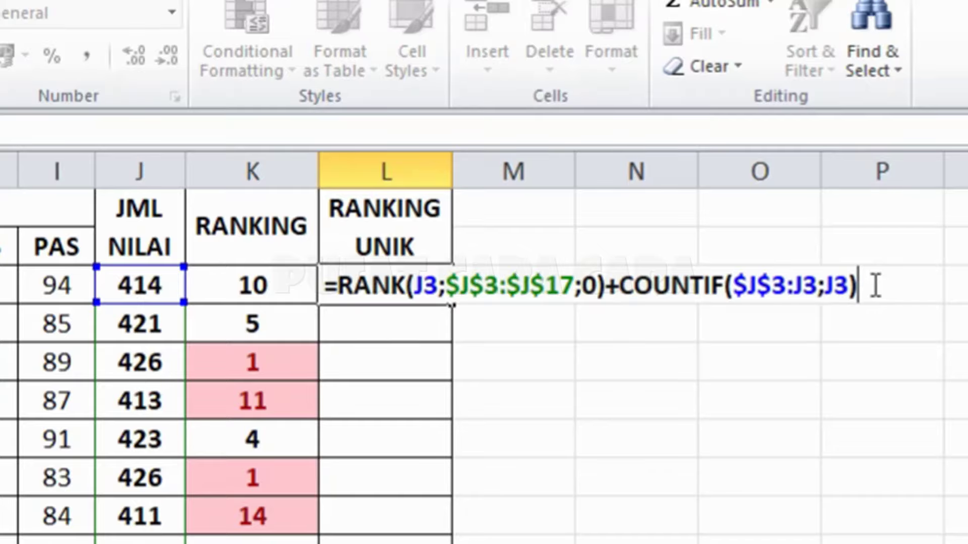
pyautogui.write('-1')
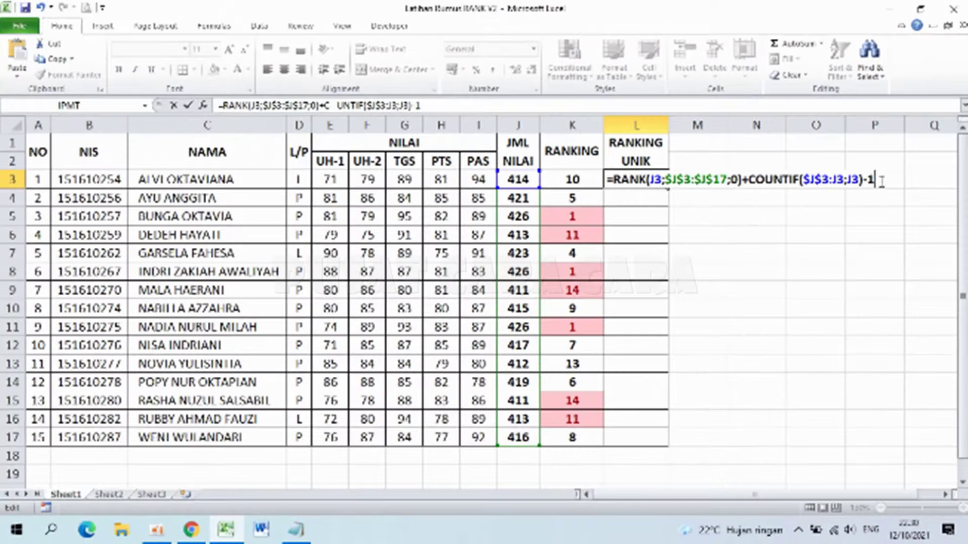
pyautogui.press('Return')
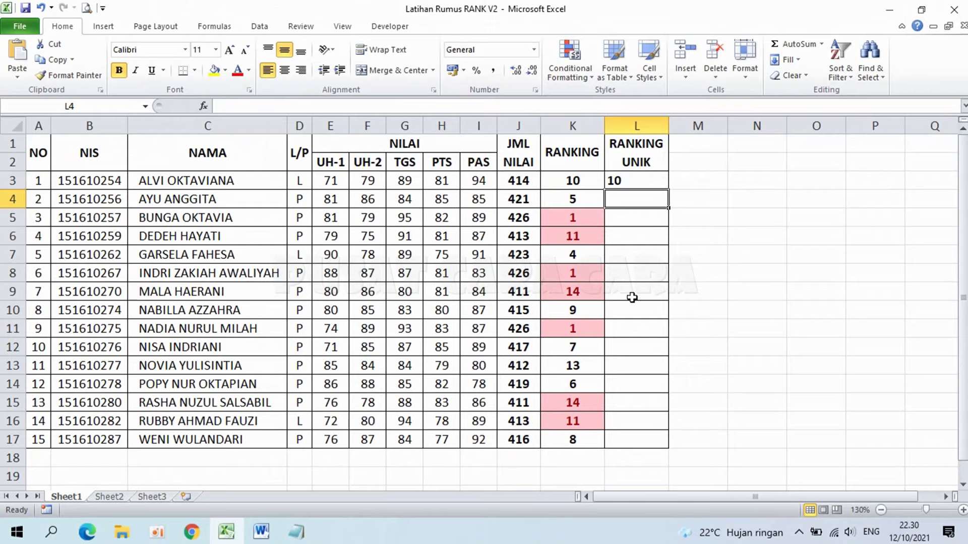
# Fill the L3 unique-rank formula down to L17 and check the result in L5
pyautogui.click(631, 180)
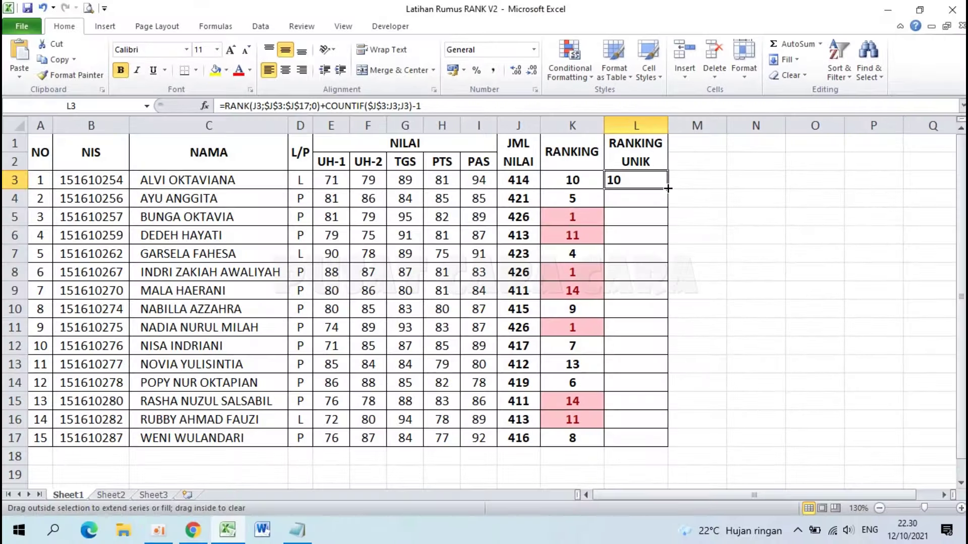
pyautogui.moveTo(667, 189); pyautogui.dragTo(671, 448)
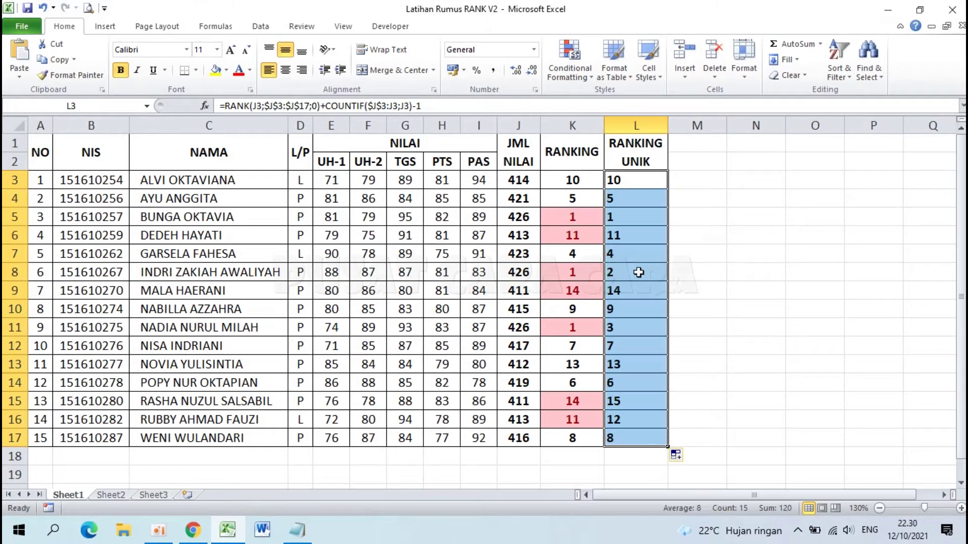
pyautogui.click(613, 216)
pyautogui.click(582, 219)
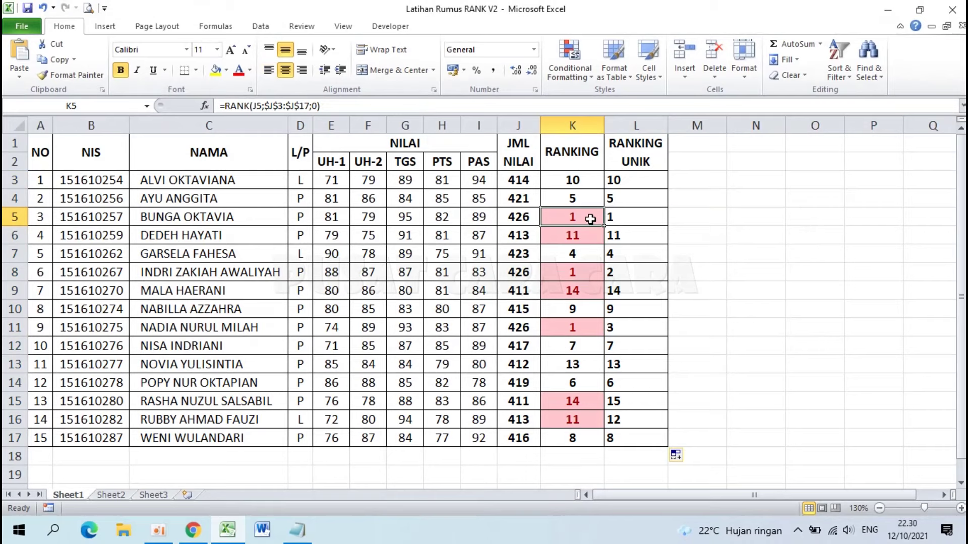
pyautogui.click(616, 218)
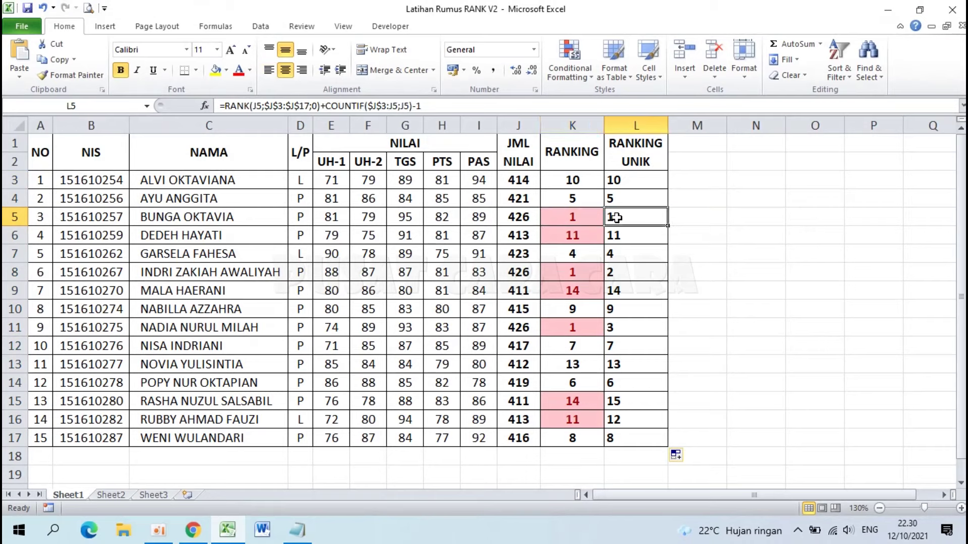
pyautogui.click(572, 276)
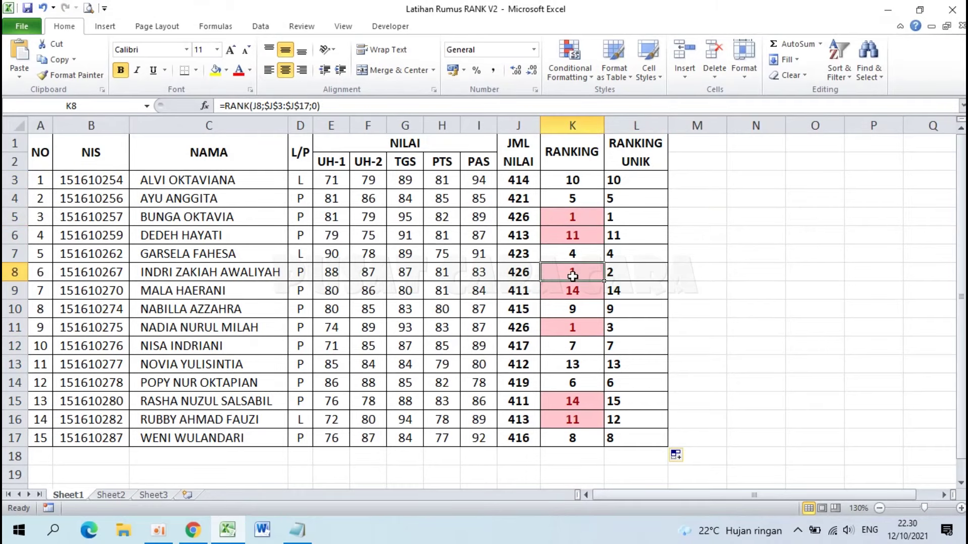
pyautogui.click(616, 274)
pyautogui.rightClick(624, 278)
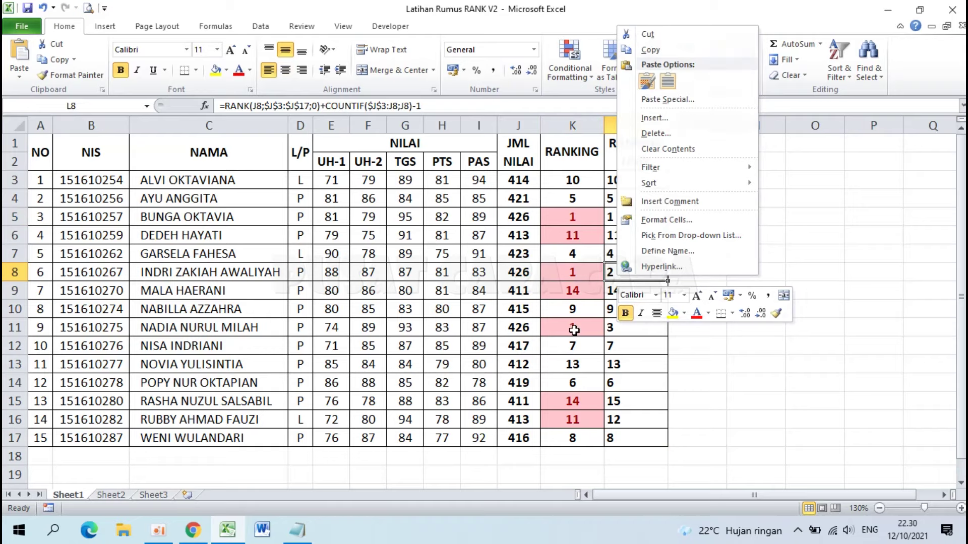
pyautogui.press('Escape')
pyautogui.click(574, 330)
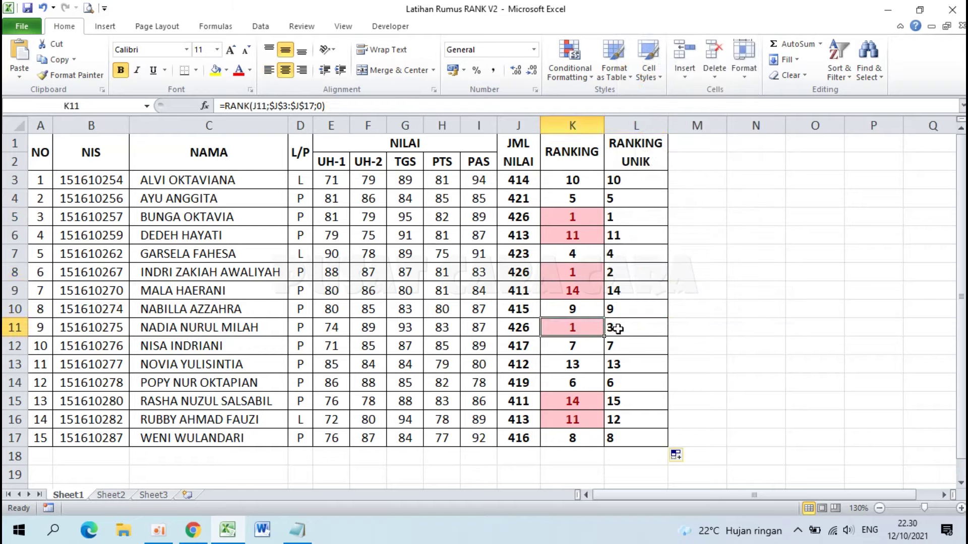
pyautogui.click(618, 329)
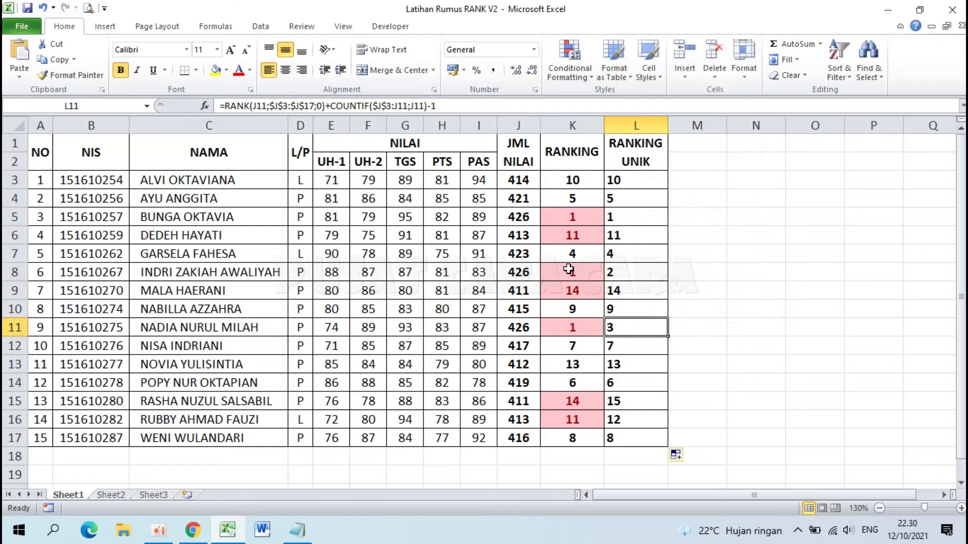
pyautogui.click(578, 232)
pyautogui.click(617, 233)
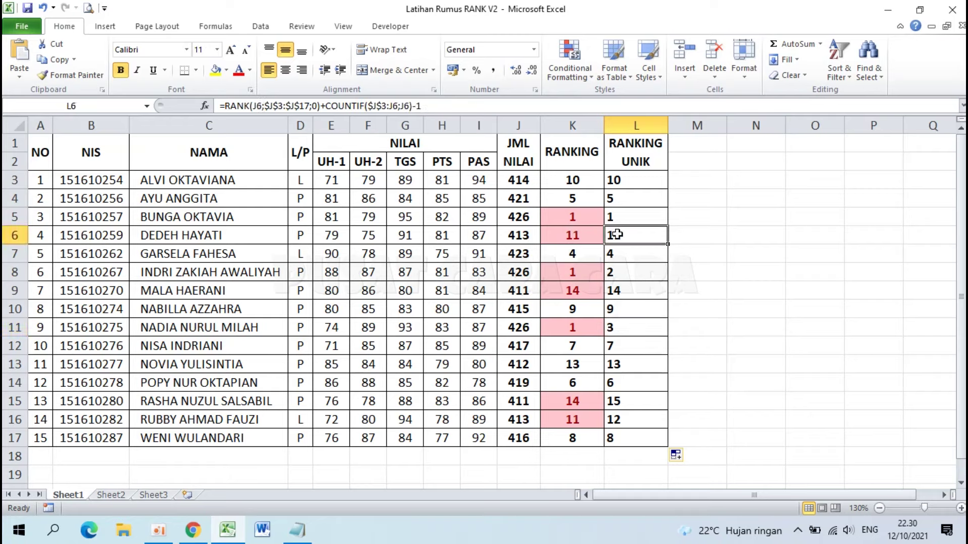
pyautogui.click(576, 416)
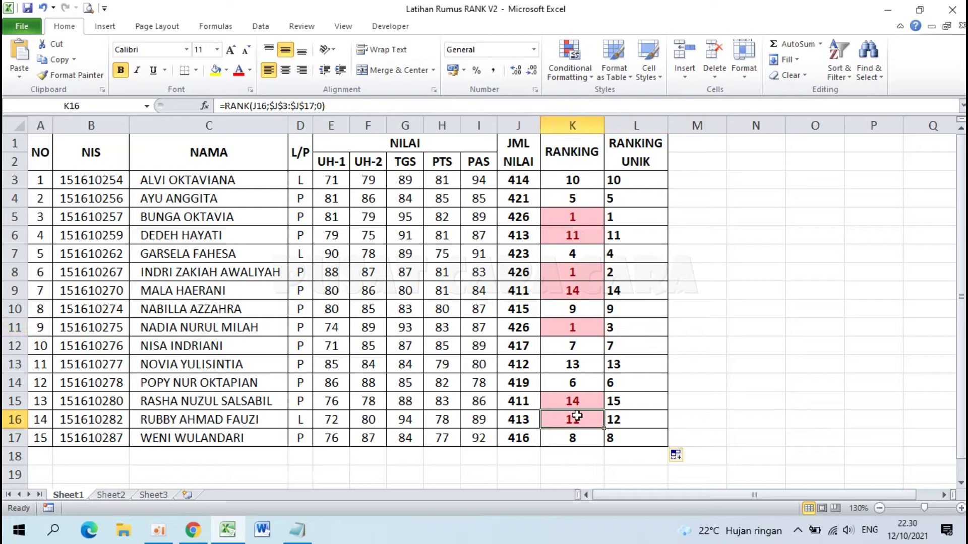
pyautogui.click(616, 423)
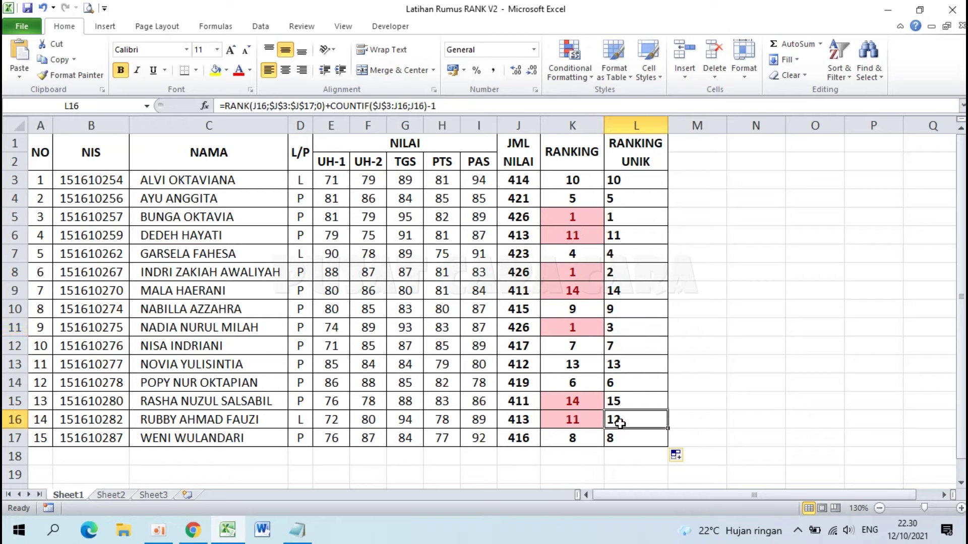
pyautogui.click(577, 290)
pyautogui.click(620, 290)
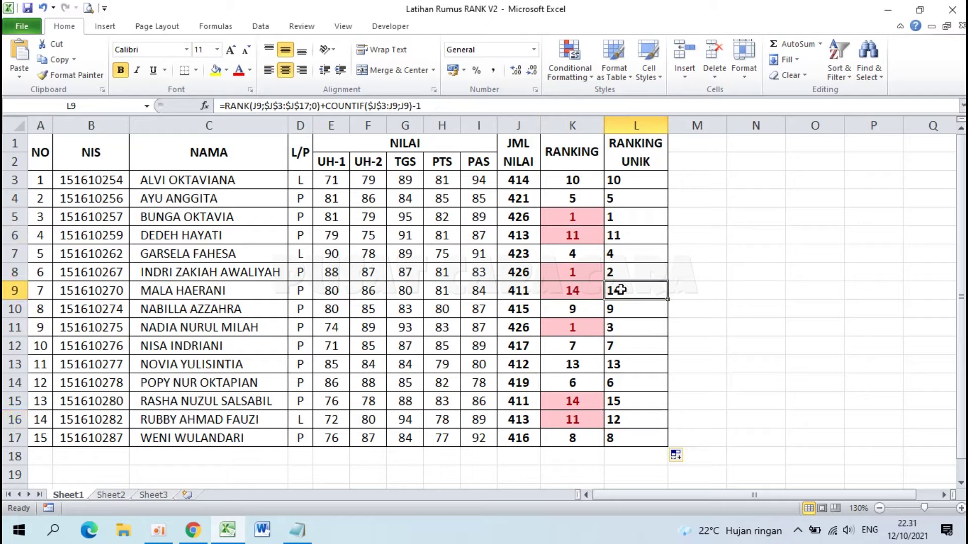
pyautogui.click(583, 394)
pyautogui.click(620, 400)
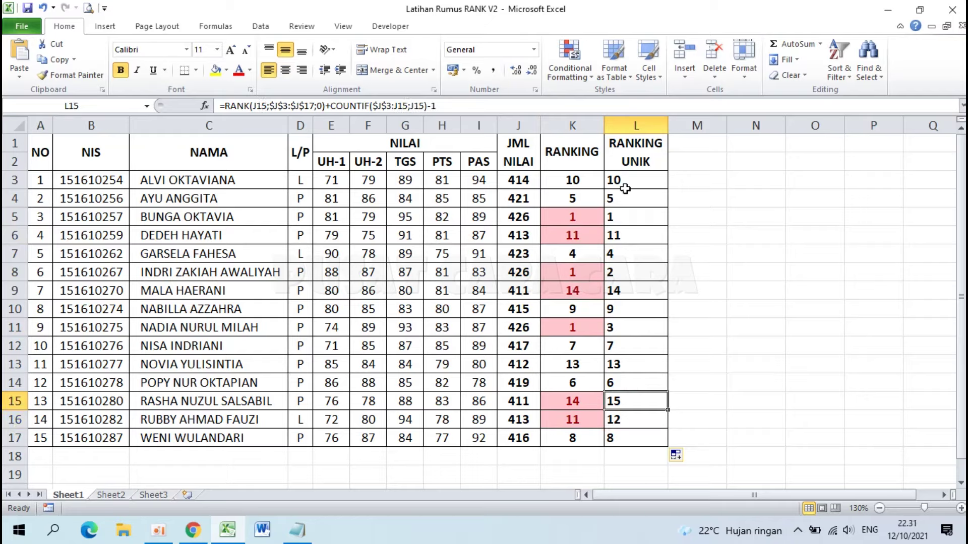
pyautogui.moveTo(625, 188); pyautogui.dragTo(627, 430)
pyautogui.click(630, 400)
pyautogui.moveTo(633, 180); pyautogui.dragTo(630, 434)
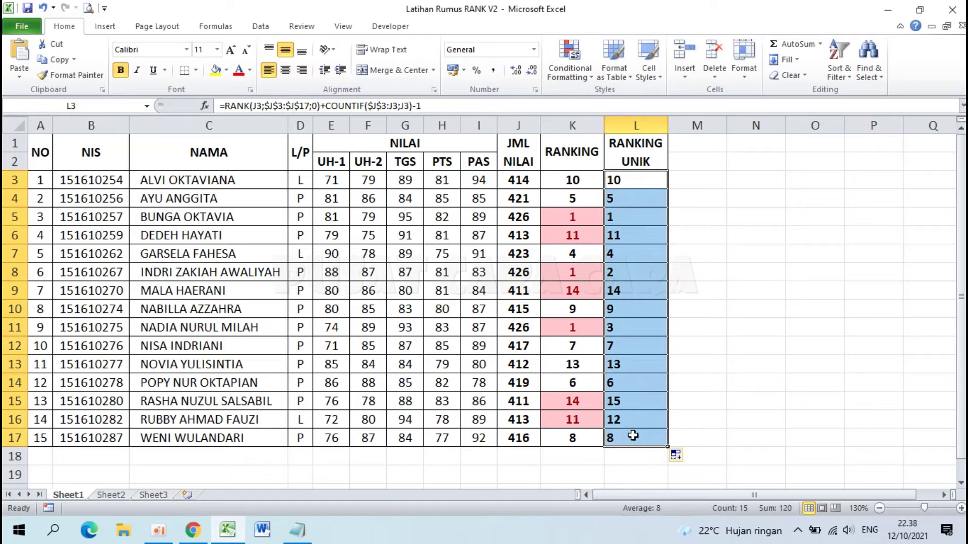
# Bring up the Notepad 'Logika' note, select its ranking explanation, then return to Excel
pyautogui.click(300, 532)
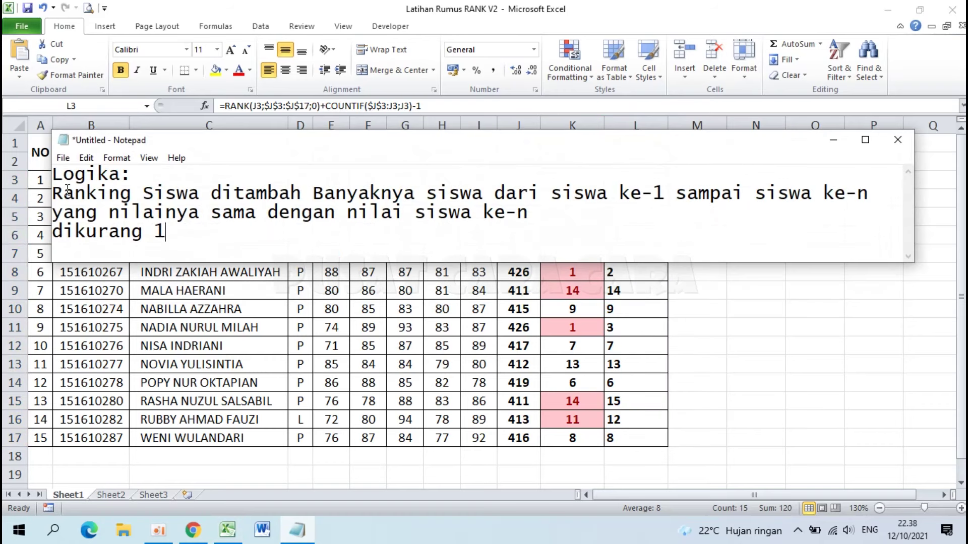
pyautogui.moveTo(54, 193)
pyautogui.mouseDown()
pyautogui.moveTo(868, 187)
pyautogui.moveTo(594, 213)
pyautogui.moveTo(421, 199)
pyautogui.moveTo(428, 216)
pyautogui.moveTo(548, 217)
pyautogui.mouseUp()
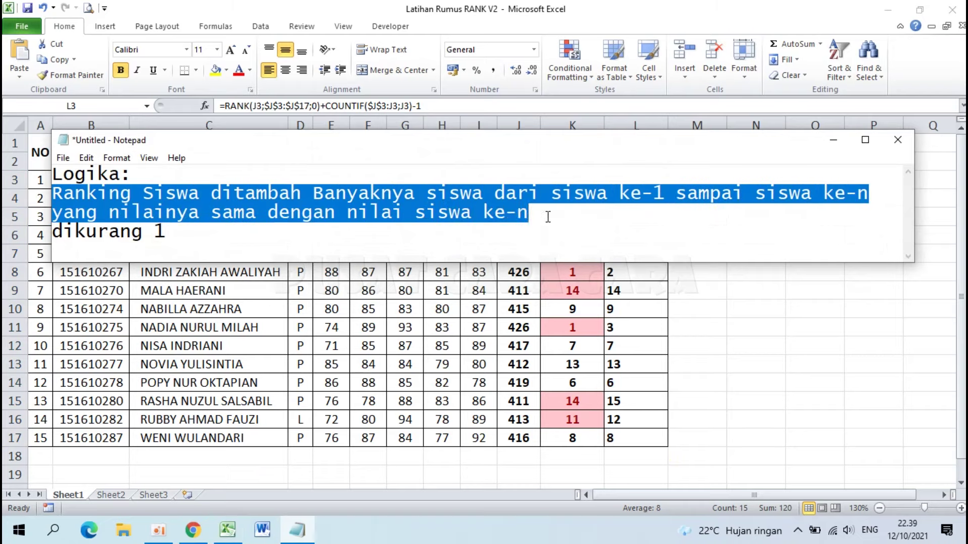
pyautogui.moveTo(251, 247); pyautogui.dragTo(251, 248)
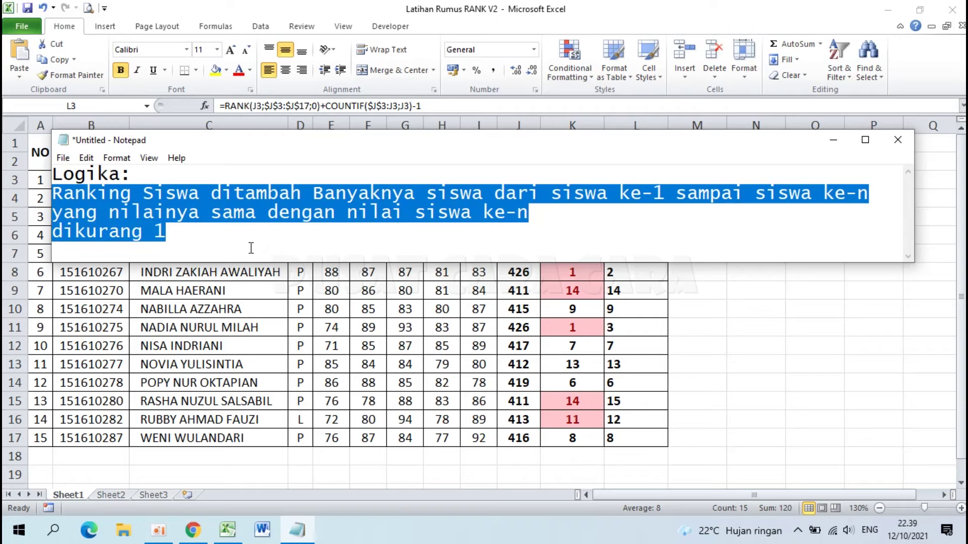
pyautogui.hotkey('alt', 'Tab')
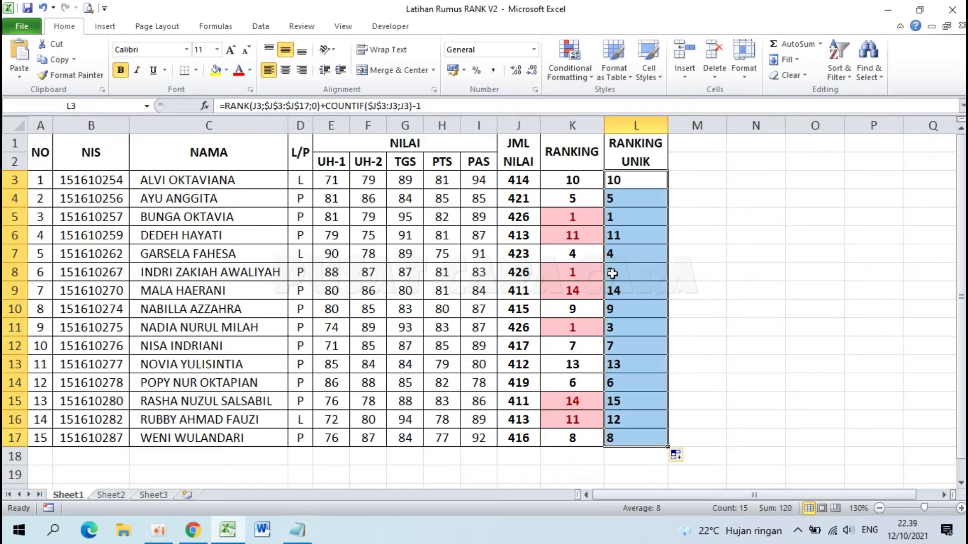
# Enter the worked example 1+2-1 in M8 beside L8's unique rank of 2
pyautogui.click(613, 274)
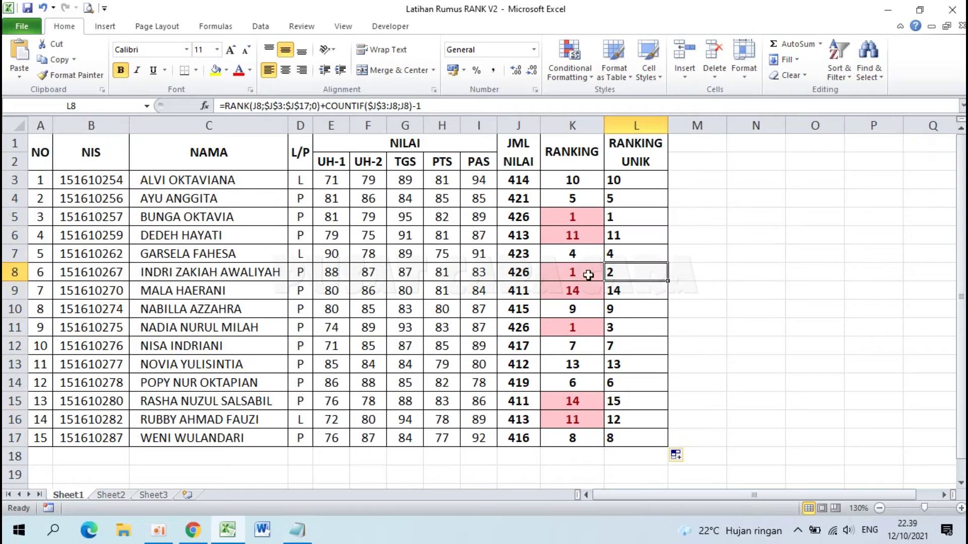
pyautogui.click(567, 274)
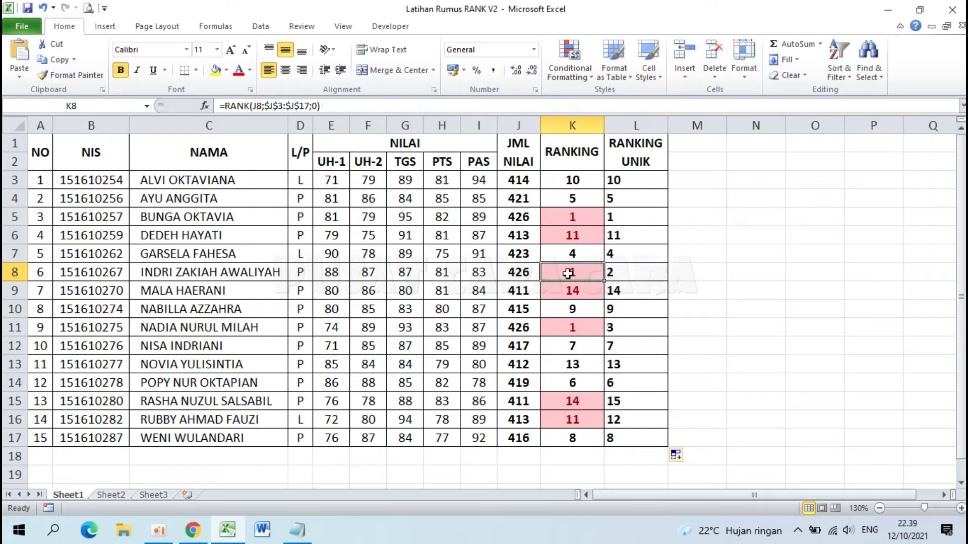
pyautogui.click(695, 273)
pyautogui.write('1+')
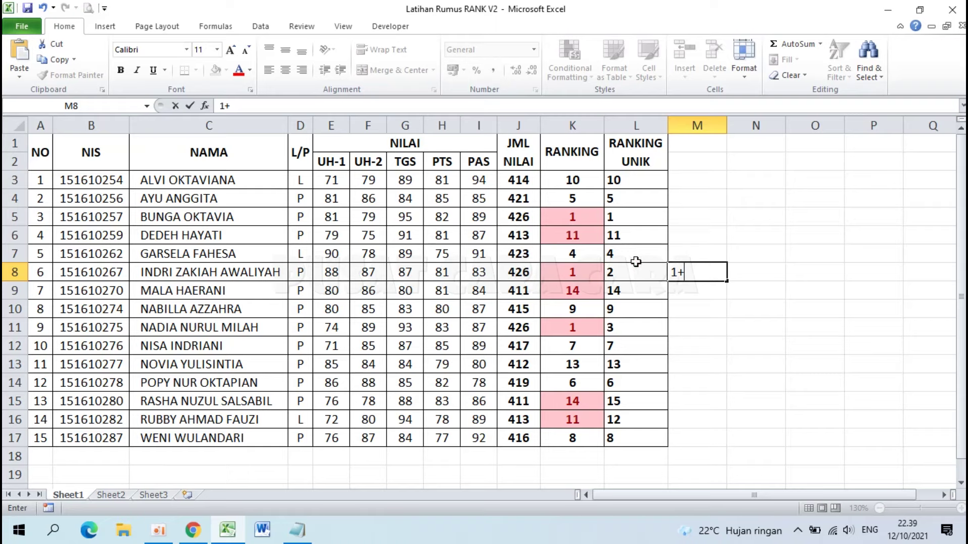
pyautogui.write('2-')
pyautogui.write('1')
pyautogui.press('Return')
pyautogui.click(645, 276)
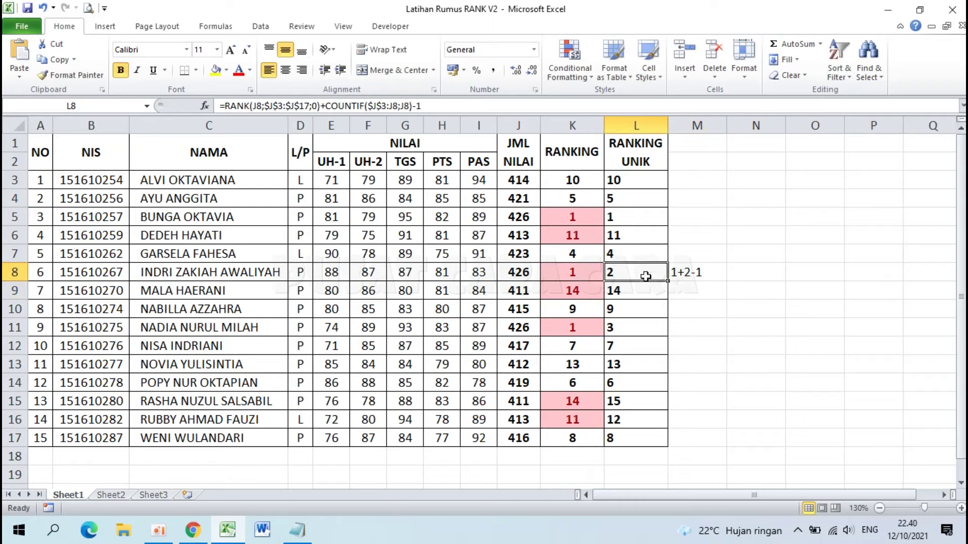
pyautogui.click(690, 328)
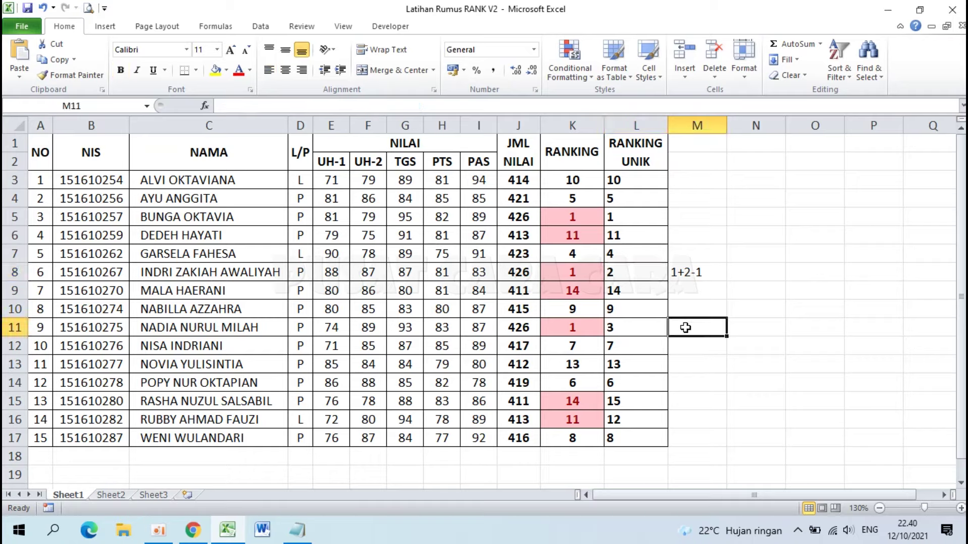
# Enter the worked example 1+3-1 in M11 and check L11's unique rank of 3
pyautogui.write('1+')
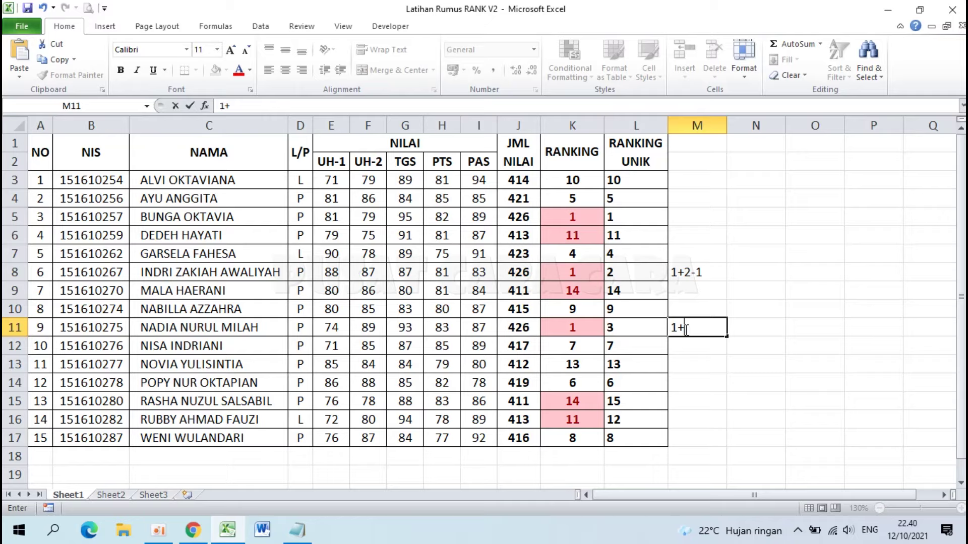
pyautogui.write('3-')
pyautogui.write('1')
pyautogui.press('Return')
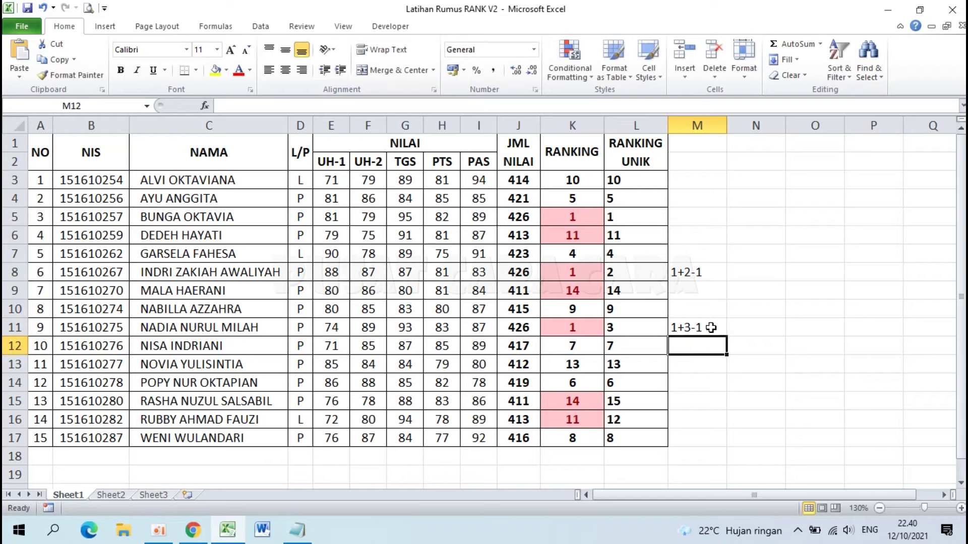
pyautogui.click(626, 326)
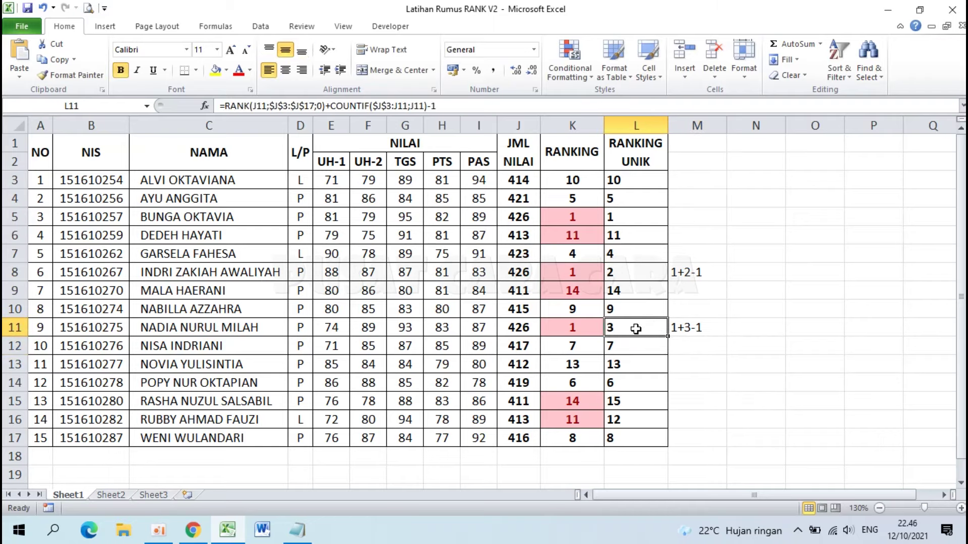
# Open L3's formula and highlight its RANK(J3;$J$3:$J$17;0) part, alongside the Notepad note
pyautogui.click(299, 530)
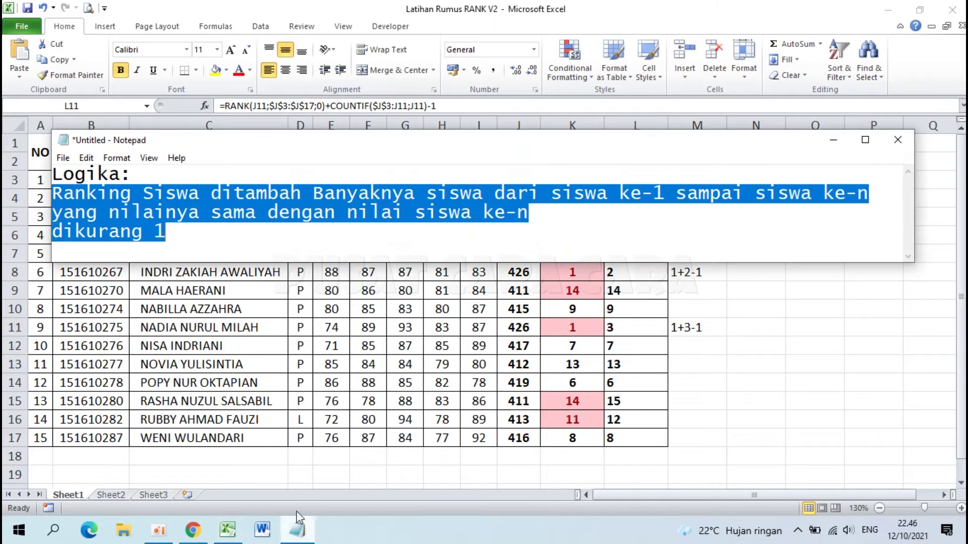
pyautogui.click(636, 7)
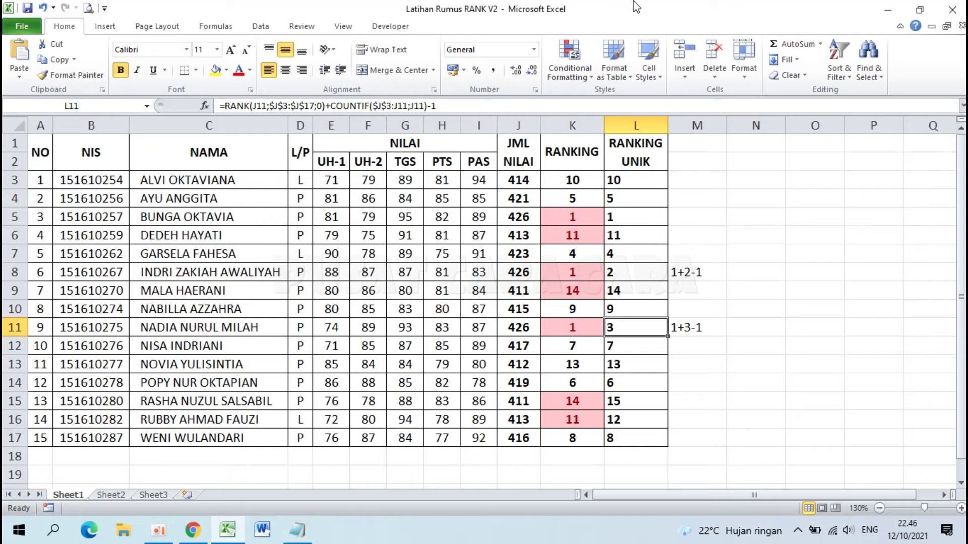
pyautogui.doubleClick(630, 180)
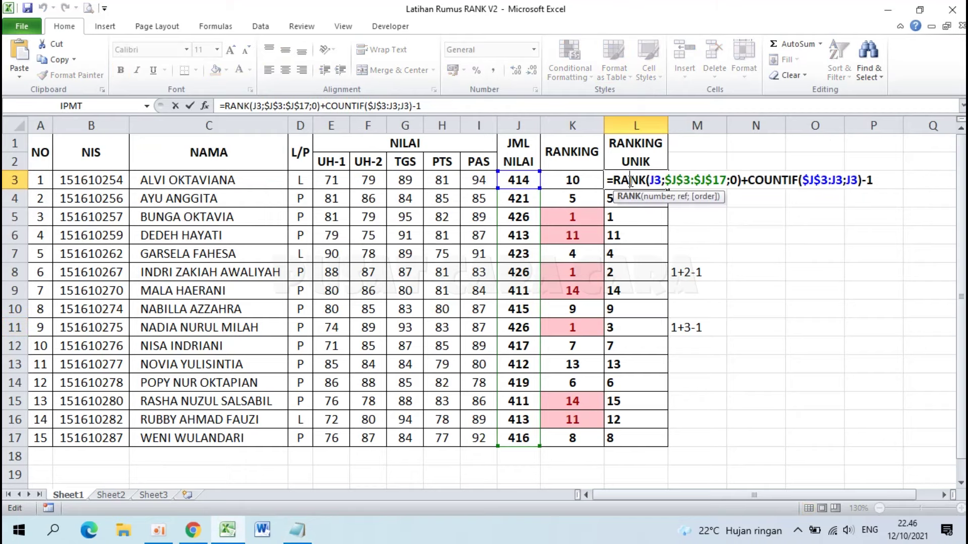
pyautogui.click(297, 529)
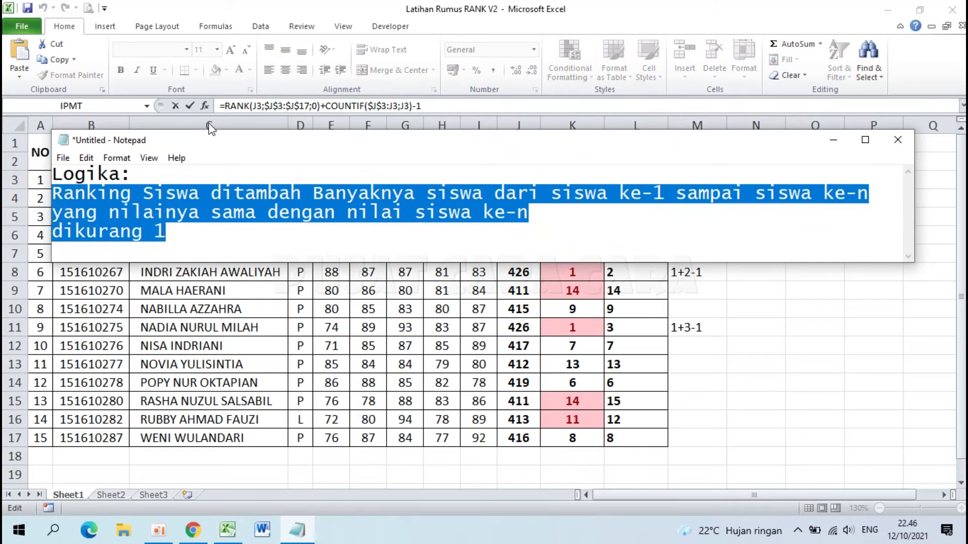
pyautogui.click(589, 6)
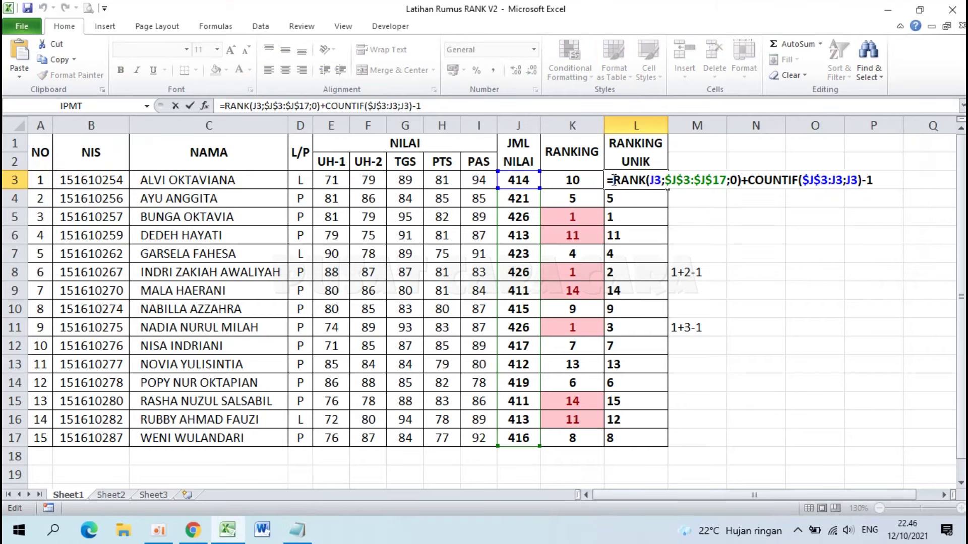
pyautogui.moveTo(613, 180); pyautogui.dragTo(743, 181)
# Highlight the count-of-equal-scores explanation in the Notepad note, then return to L3
pyautogui.click(297, 529)
pyautogui.moveTo(316, 194); pyautogui.dragTo(713, 212)
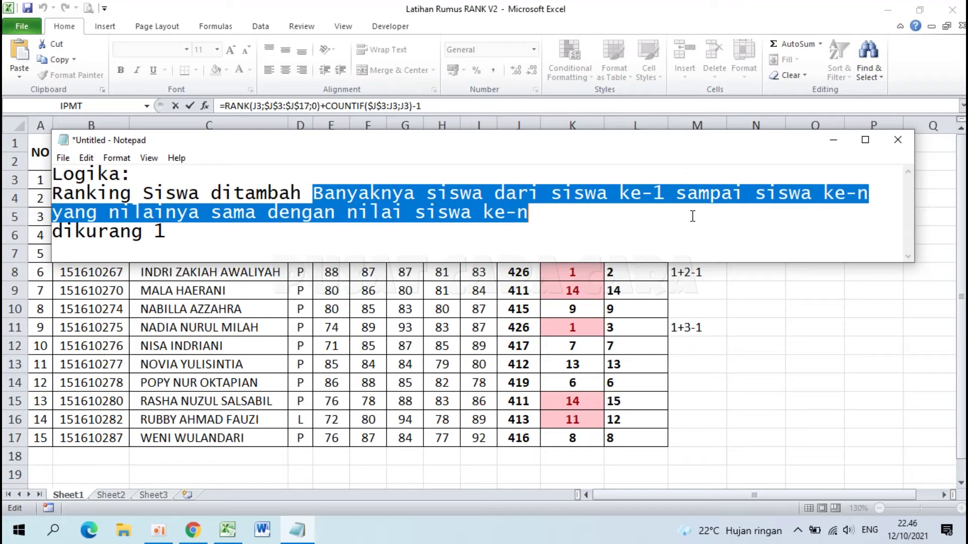
pyautogui.moveTo(670, 213)
pyautogui.mouseDown()
pyautogui.moveTo(587, 196)
pyautogui.moveTo(588, 217)
pyautogui.mouseUp()
pyautogui.click(652, 6)
pyautogui.click(744, 179)
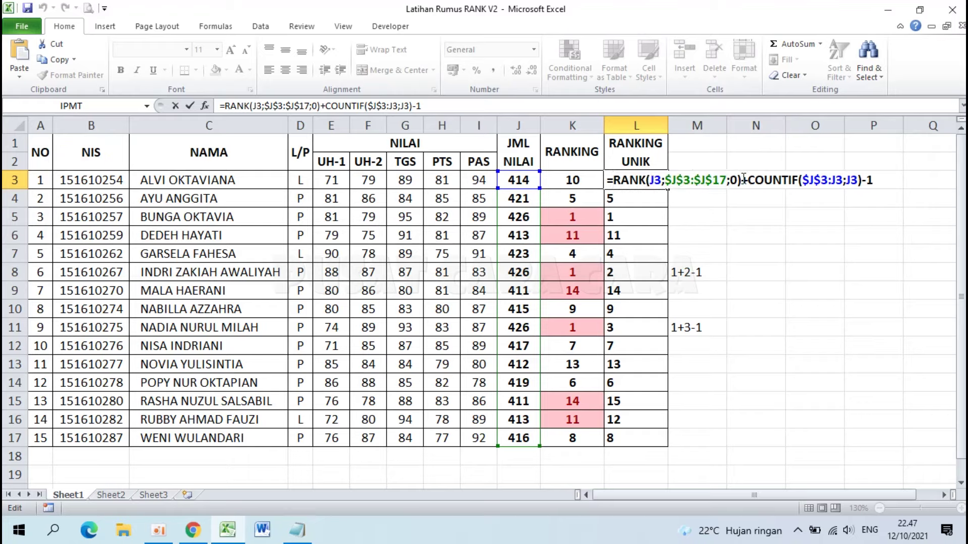
# Highlight the COUNTIF range's fixed $J$3 start and relative J3 end in L3
pyautogui.moveTo(798, 181); pyautogui.dragTo(828, 180)
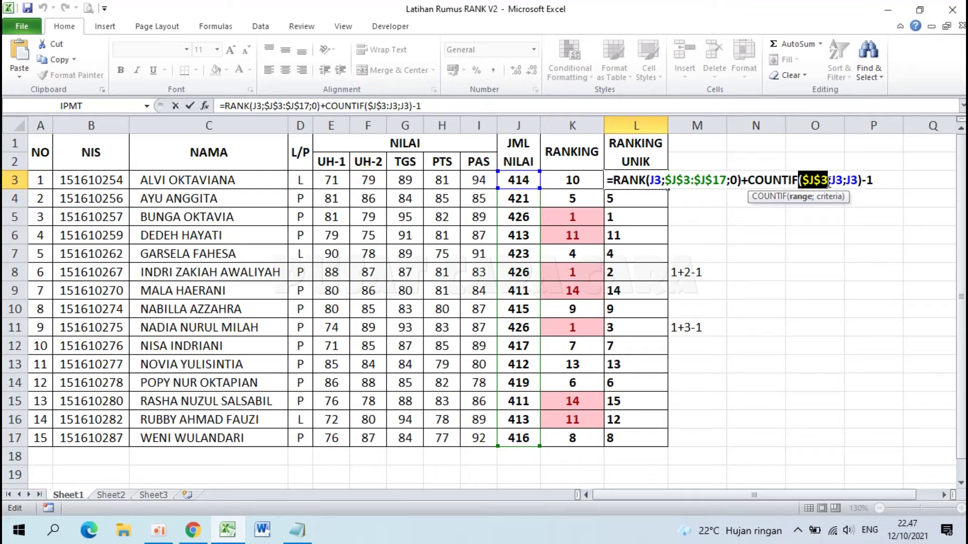
pyautogui.click(828, 181)
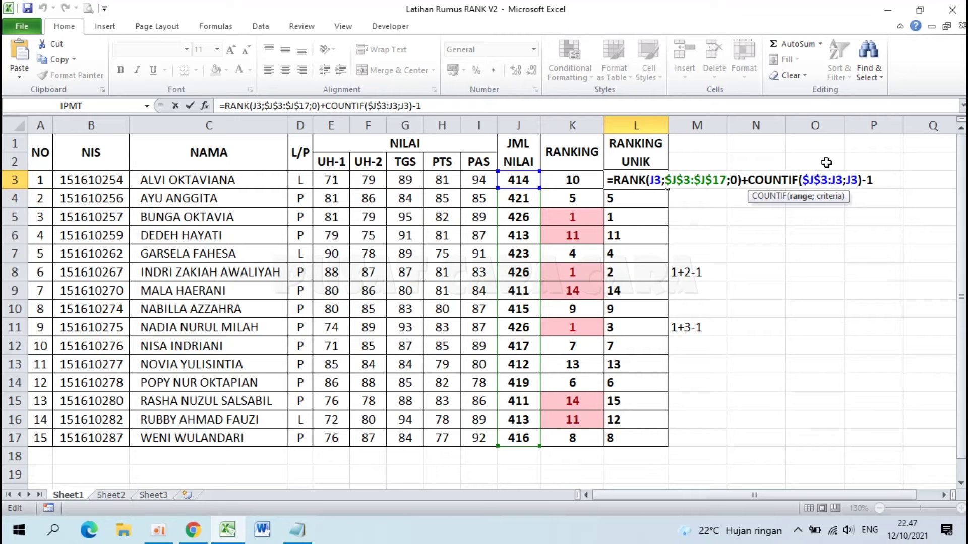
pyautogui.moveTo(802, 181); pyautogui.dragTo(829, 180)
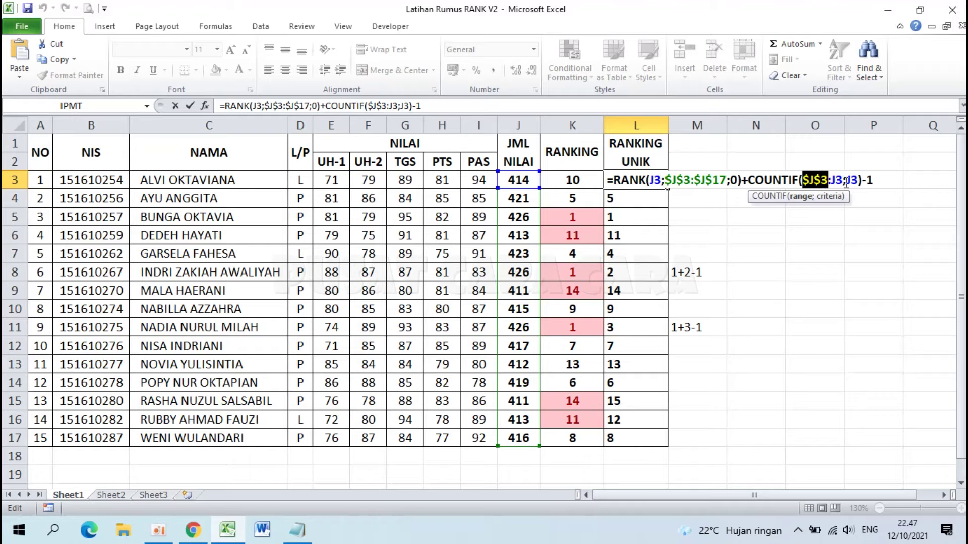
pyautogui.moveTo(831, 180); pyautogui.dragTo(842, 182)
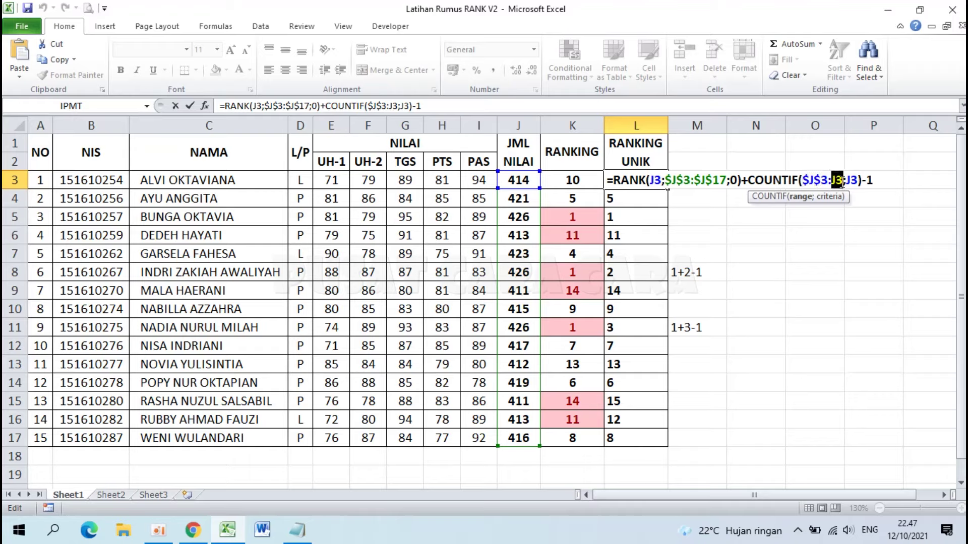
pyautogui.click(297, 530)
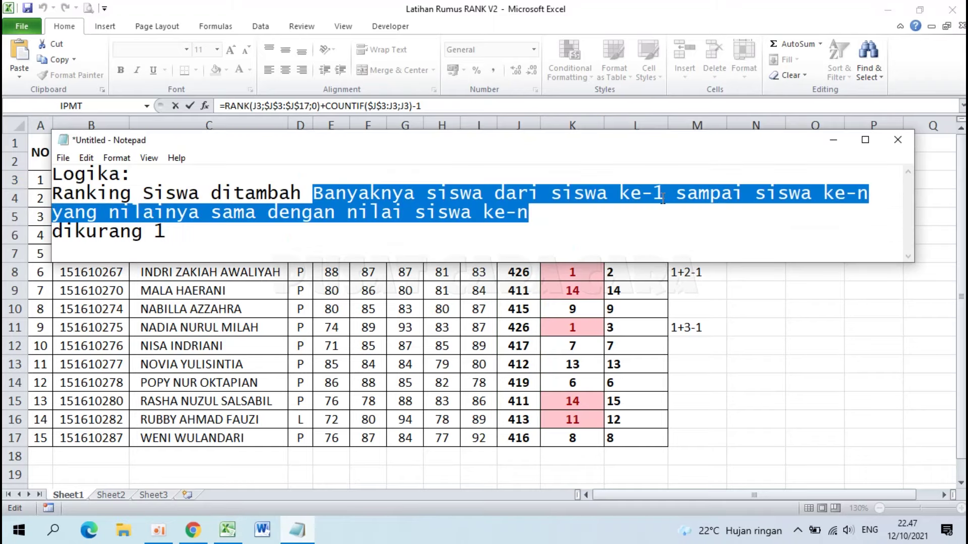
pyautogui.click(770, 8)
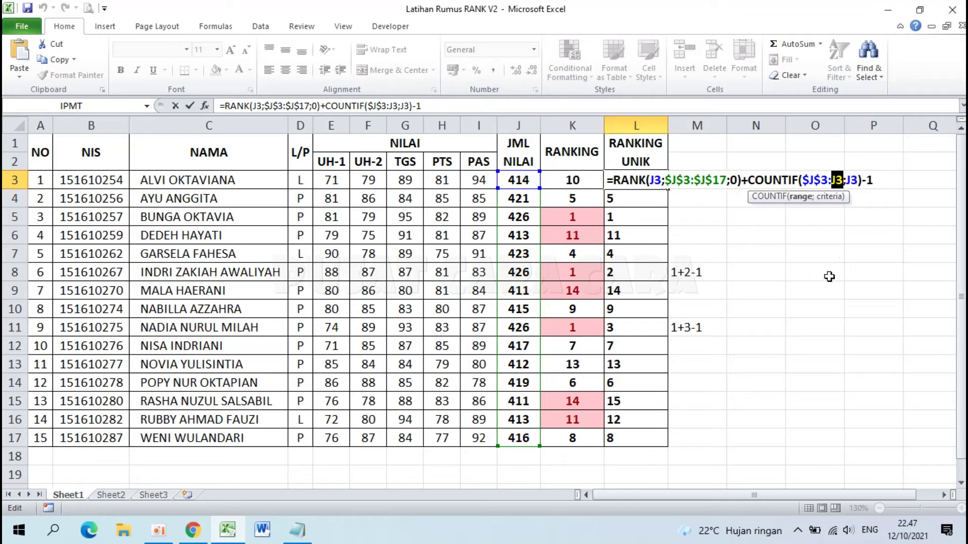
# Highlight $J$3 again and the COUNTIF criteria J3, comparing with the note
pyautogui.moveTo(805, 184); pyautogui.dragTo(829, 182)
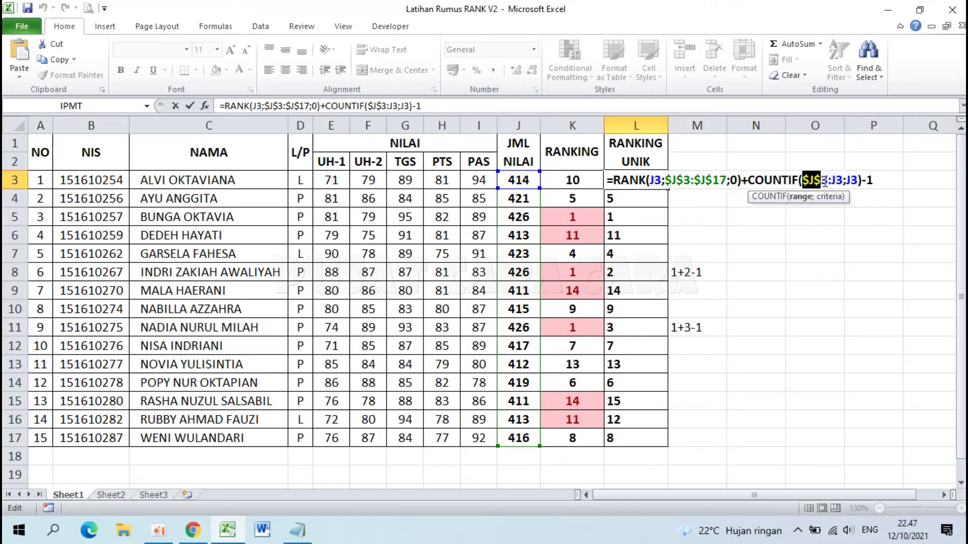
pyautogui.click(843, 179)
pyautogui.moveTo(848, 180); pyautogui.dragTo(859, 180)
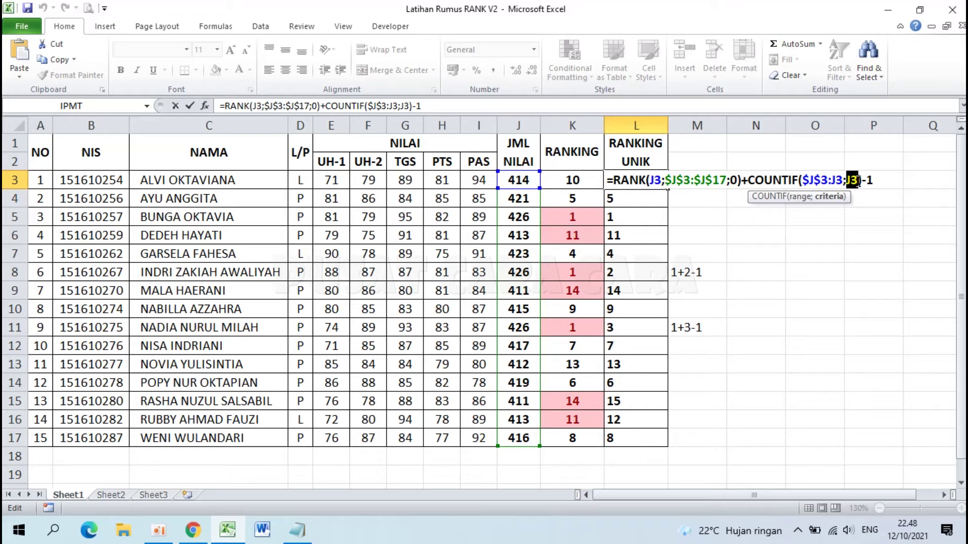
pyautogui.click(297, 530)
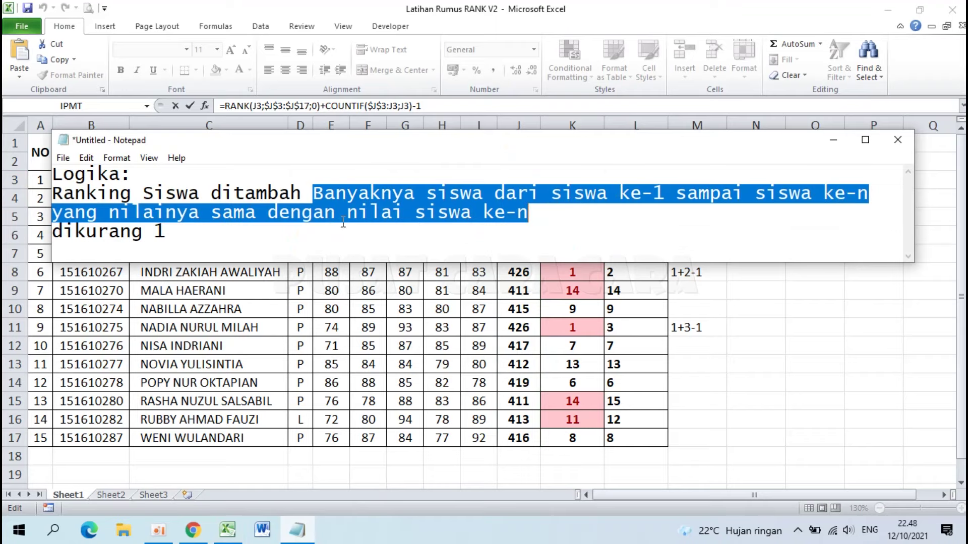
pyautogui.click(732, 7)
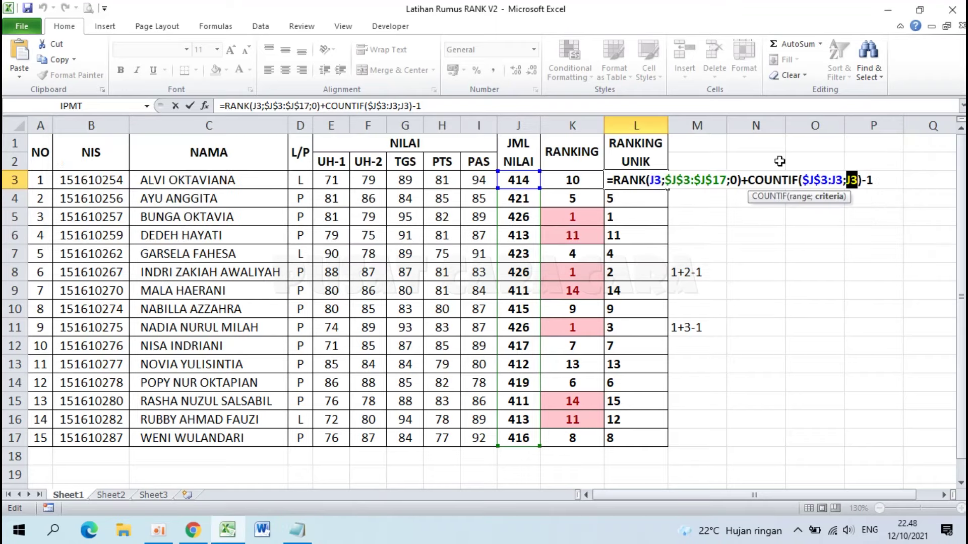
# Highlight the whole COUNTIF part and its J3 criteria, then commit L3 unchanged
pyautogui.moveTo(802, 180); pyautogui.dragTo(844, 180)
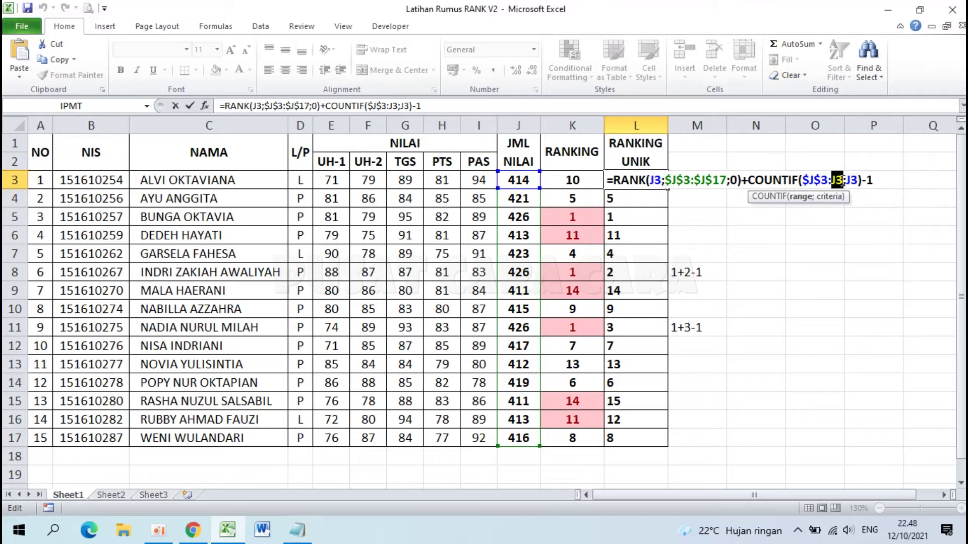
pyautogui.click(849, 180)
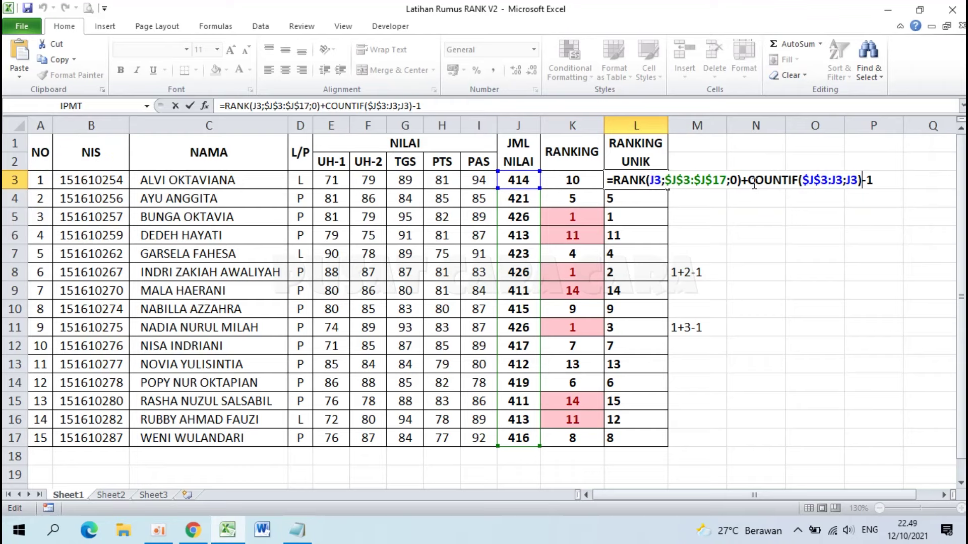
pyautogui.moveTo(748, 180); pyautogui.dragTo(862, 180)
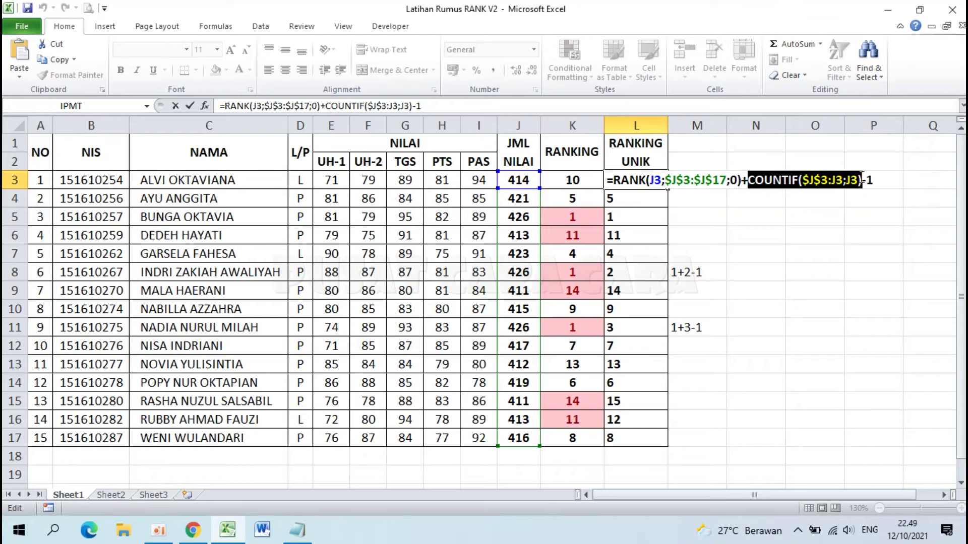
pyautogui.moveTo(748, 180); pyautogui.dragTo(842, 180)
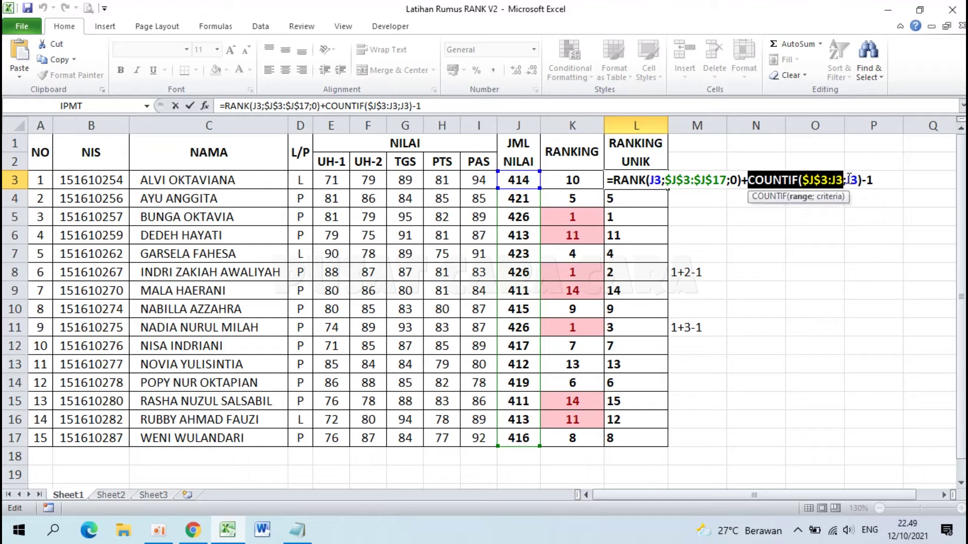
pyautogui.moveTo(847, 180); pyautogui.dragTo(856, 180)
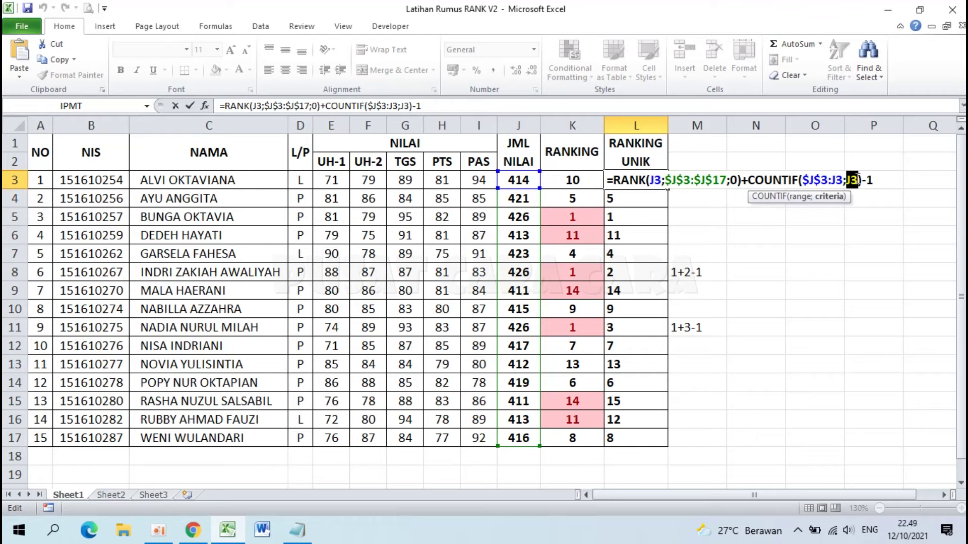
pyautogui.press('Return')
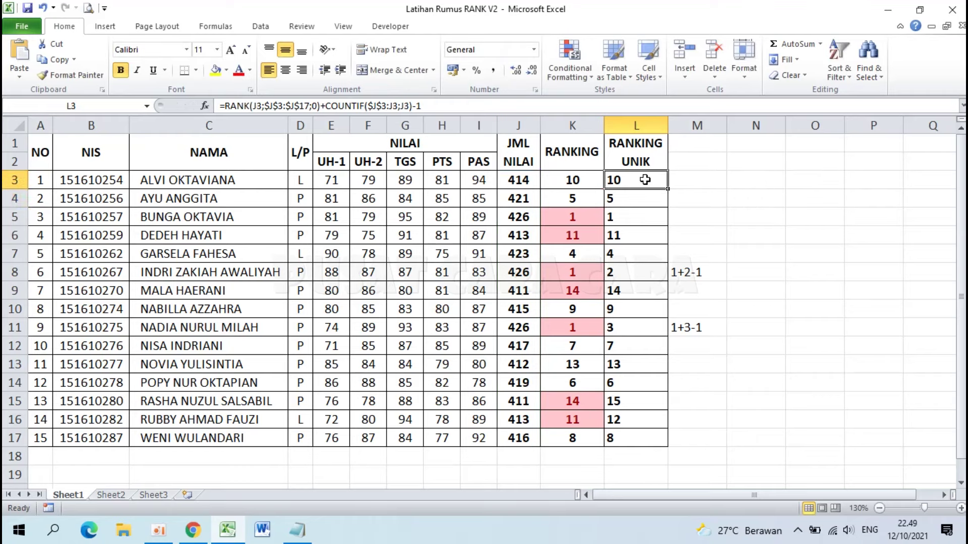
pyautogui.doubleClick(647, 180)
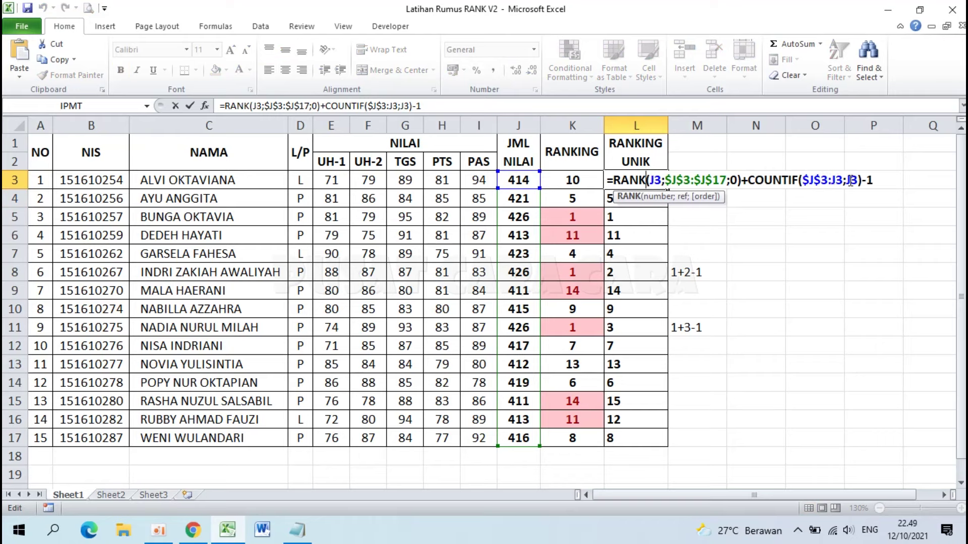
pyautogui.press('Return')
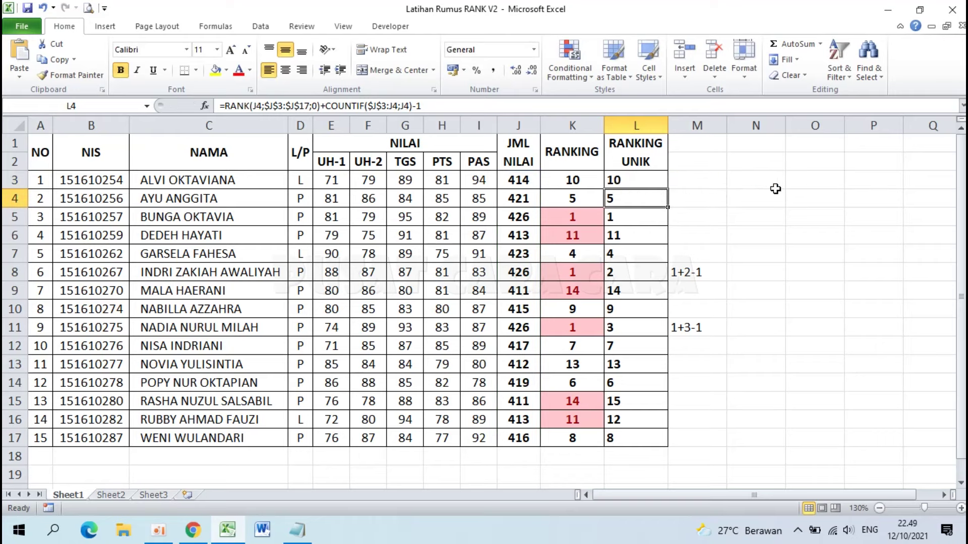
pyautogui.press('F2')
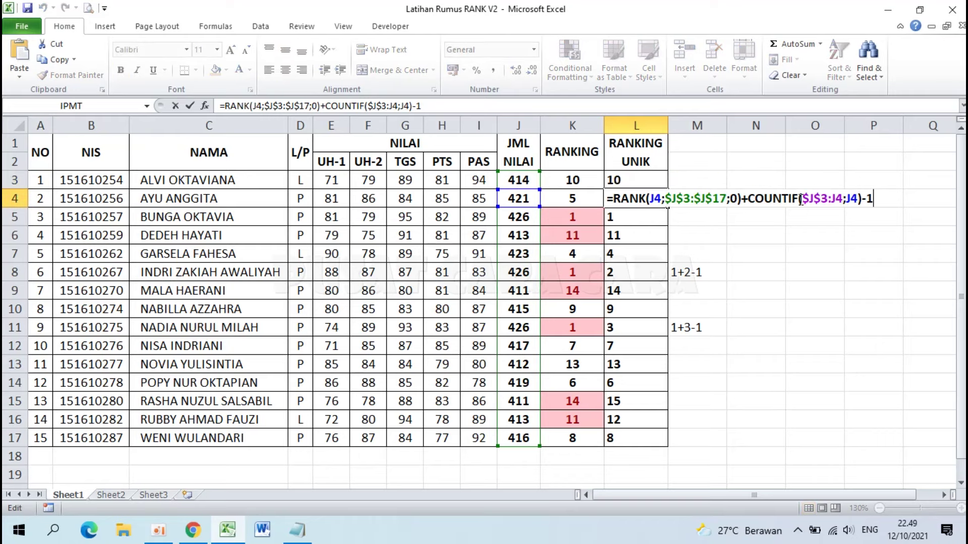
pyautogui.moveTo(803, 199); pyautogui.dragTo(831, 199)
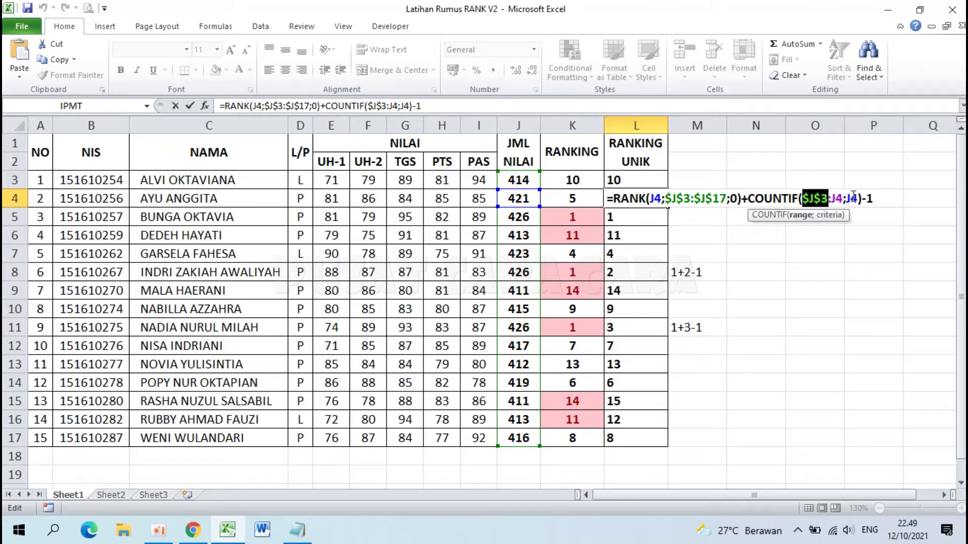
pyautogui.press('Return')
pyautogui.press('Down')
pyautogui.press('Down')
pyautogui.press('Down')
pyautogui.press('Down')
pyautogui.press('Down')
pyautogui.press('Down')
pyautogui.press('Down')
pyautogui.press('Down')
pyautogui.press('Down')
pyautogui.press('Down')
pyautogui.press('Down')
pyautogui.press('Down')
pyautogui.press('F2')
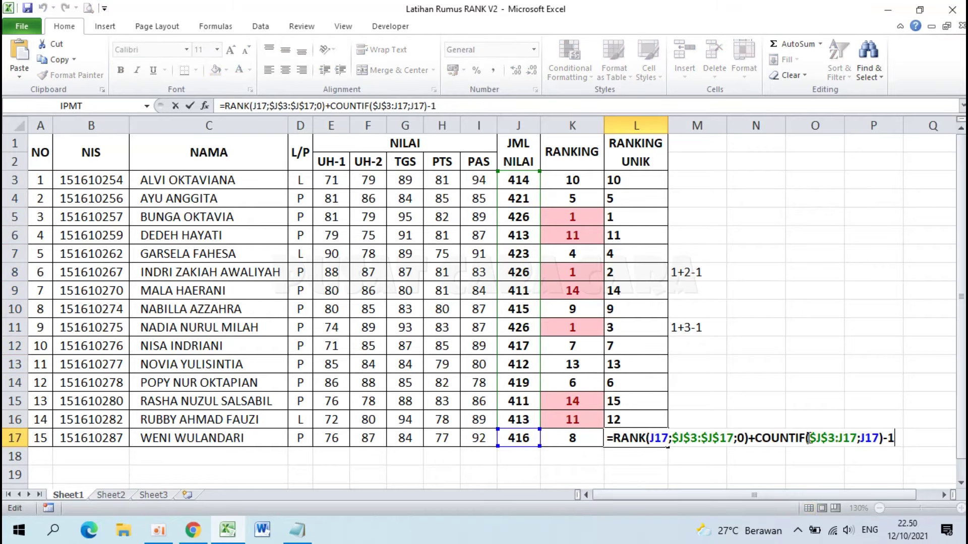
pyautogui.moveTo(808, 438); pyautogui.dragTo(827, 438)
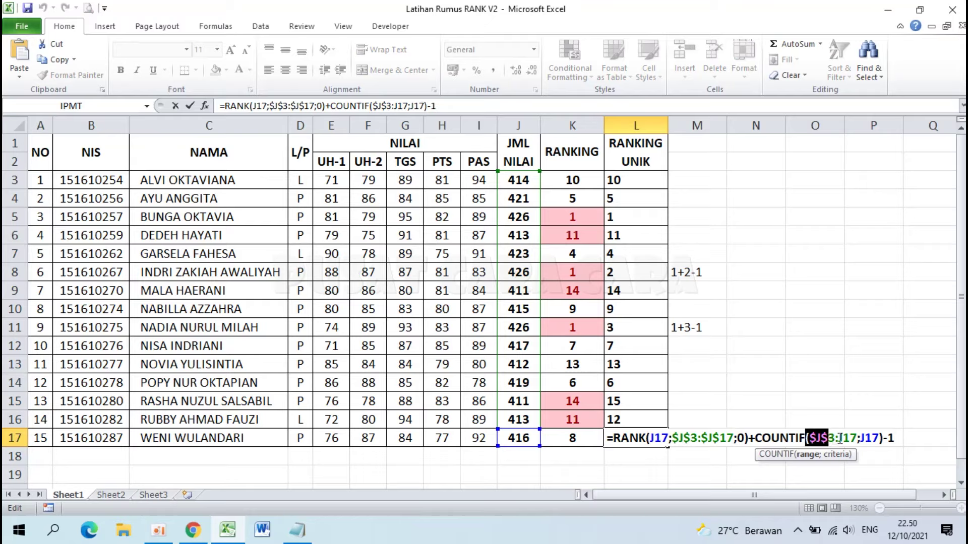
pyautogui.click(839, 438)
pyautogui.press('Return')
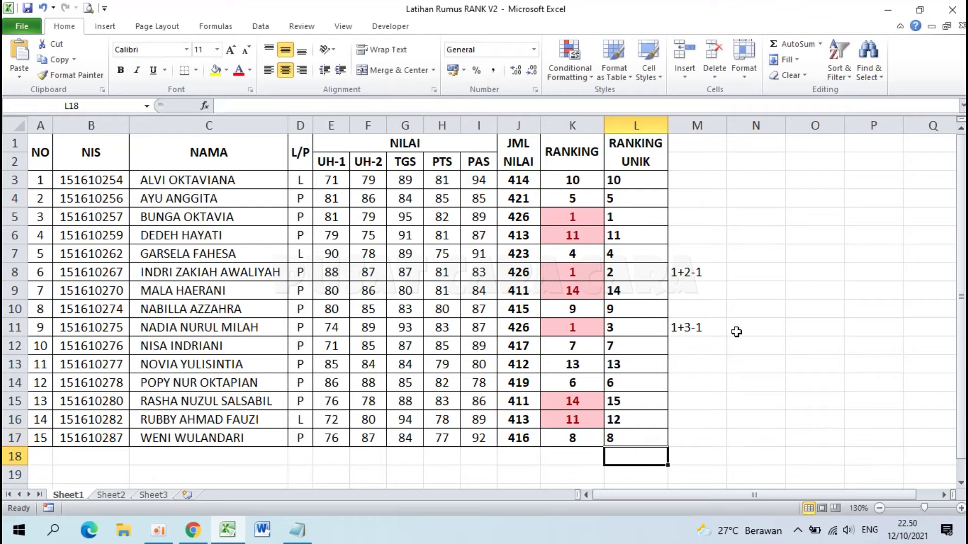
# Clear the 1+3-1 and 1+2-1 notes from M11 and M8
pyautogui.click(710, 328)
pyautogui.press('Delete')
pyautogui.press('Down')
pyautogui.press('Up')
pyautogui.press('Up')
pyautogui.press('Up')
pyautogui.press('Up')
pyautogui.press('Delete')
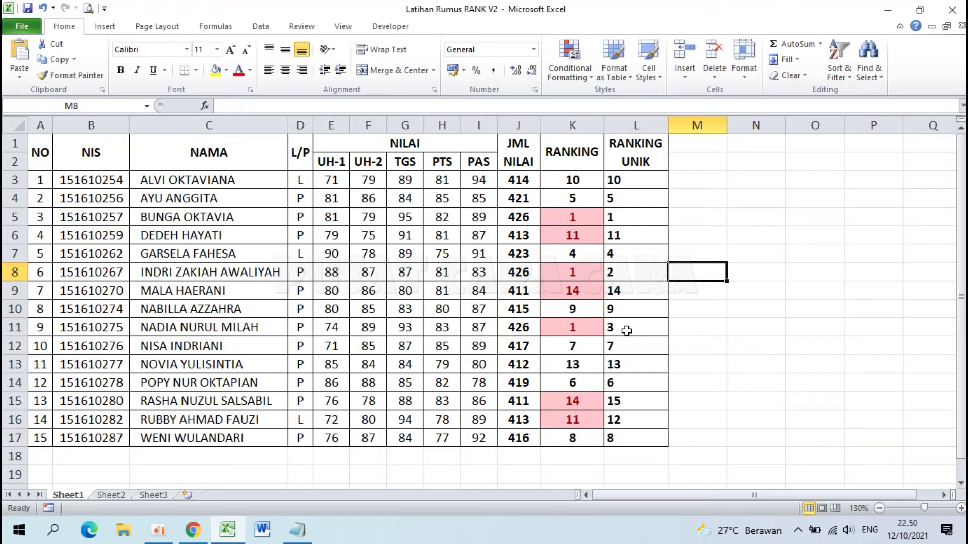
# Open L11's formula and highlight its RANK part and the fixed $J$3 range start
pyautogui.click(622, 326)
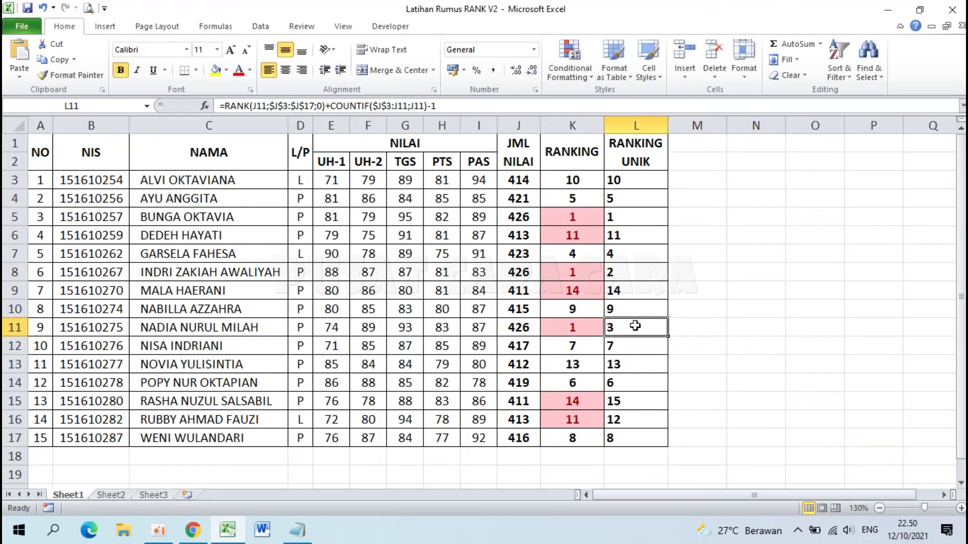
pyautogui.doubleClick(634, 326)
pyautogui.moveTo(612, 329)
pyautogui.mouseDown()
pyautogui.moveTo(758, 332)
pyautogui.moveTo(749, 330)
pyautogui.mouseUp()
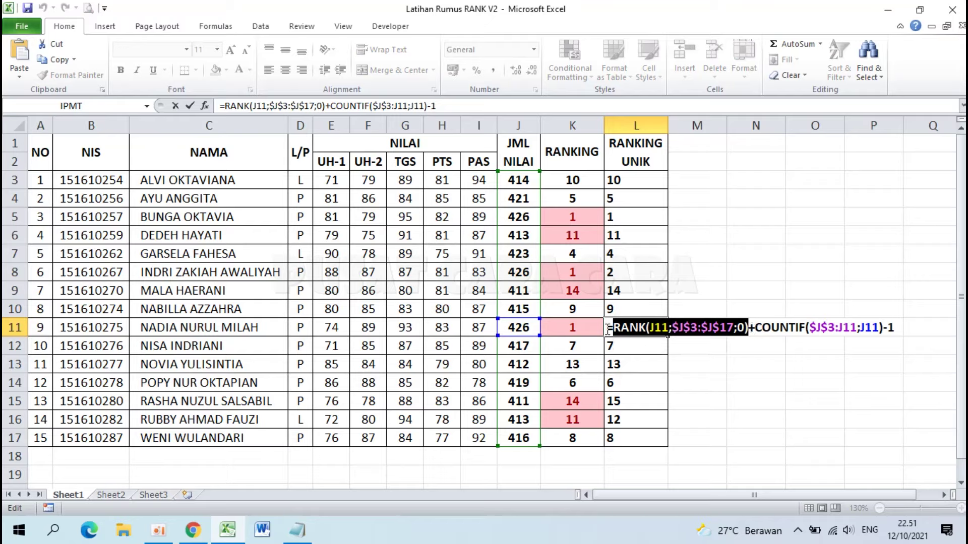
pyautogui.click(754, 326)
pyautogui.moveTo(755, 326); pyautogui.dragTo(839, 327)
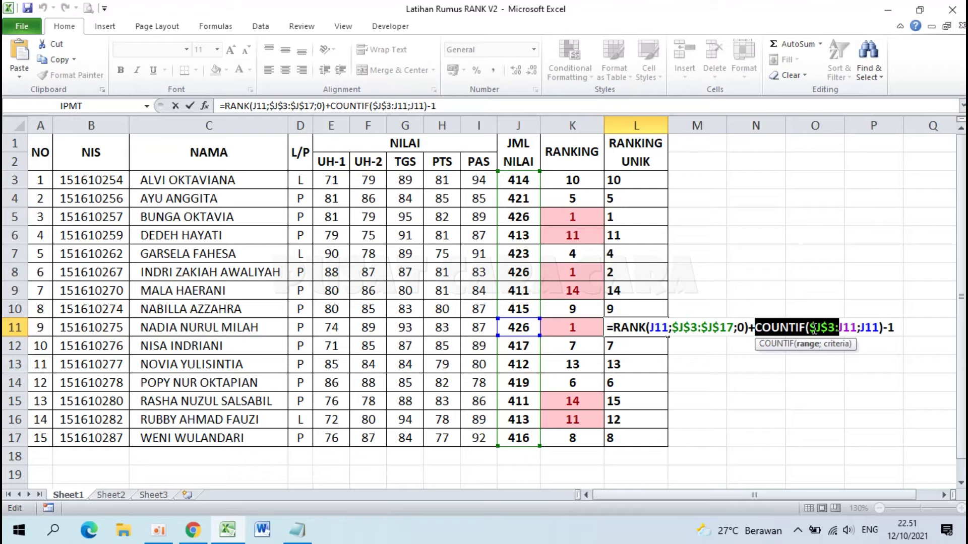
pyautogui.moveTo(809, 328); pyautogui.dragTo(835, 327)
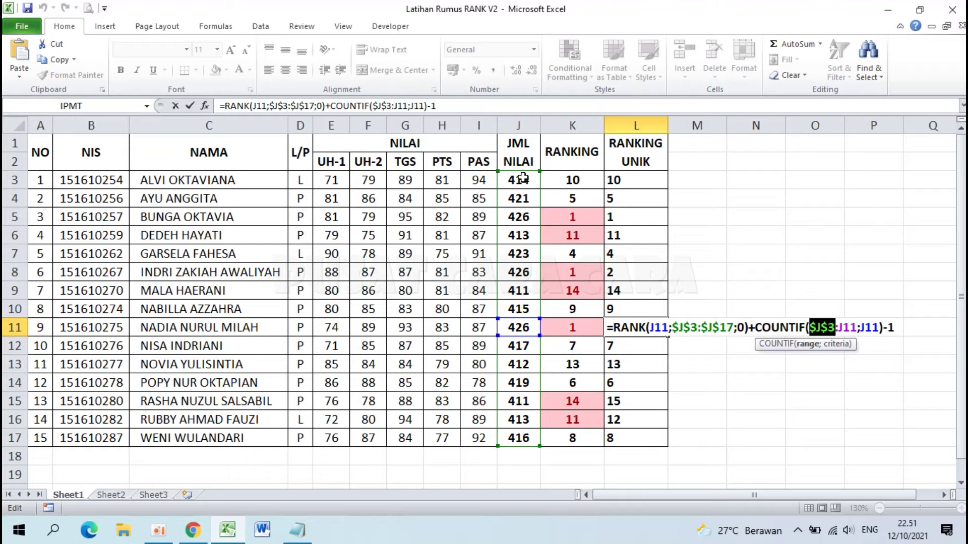
pyautogui.click(840, 328)
# Highlight the J11 range end, J11 criteria and full COUNTIF part, then confirm L11 unchanged
pyautogui.moveTo(840, 328); pyautogui.dragTo(857, 328)
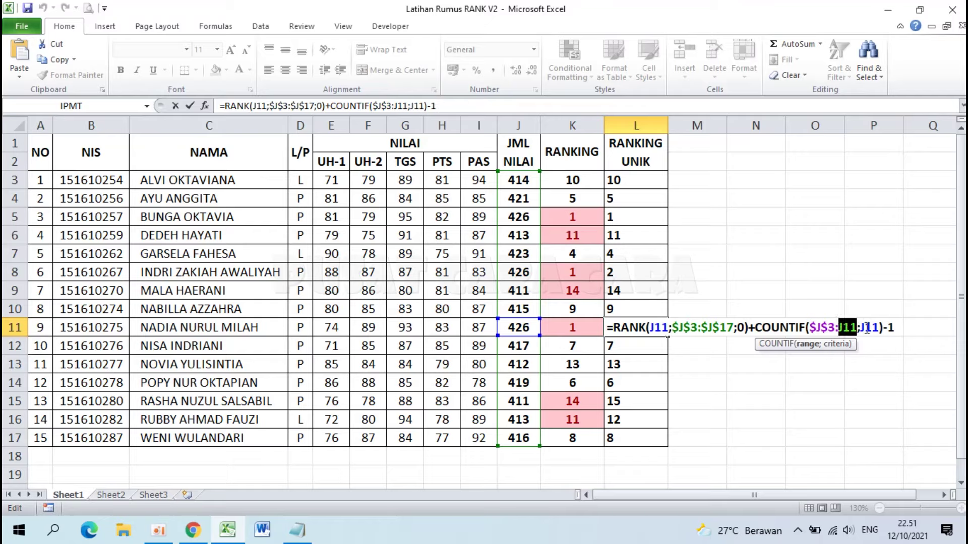
pyautogui.moveTo(861, 329); pyautogui.dragTo(880, 329)
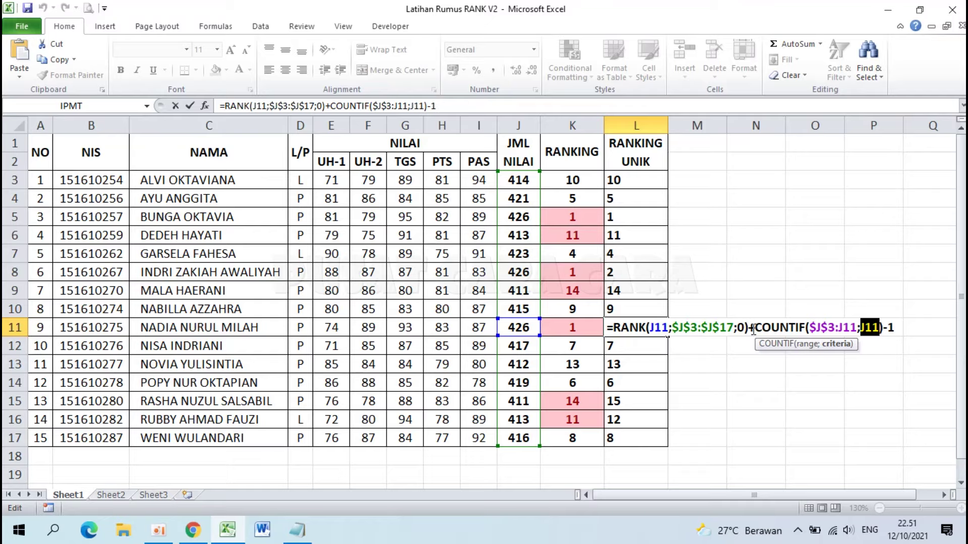
pyautogui.moveTo(756, 327); pyautogui.dragTo(881, 327)
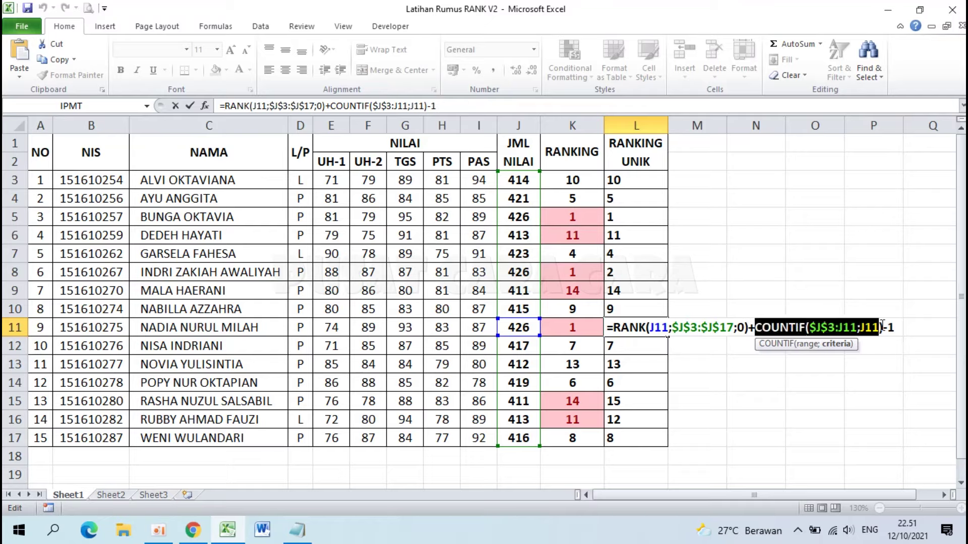
pyautogui.moveTo(882, 326); pyautogui.dragTo(897, 327)
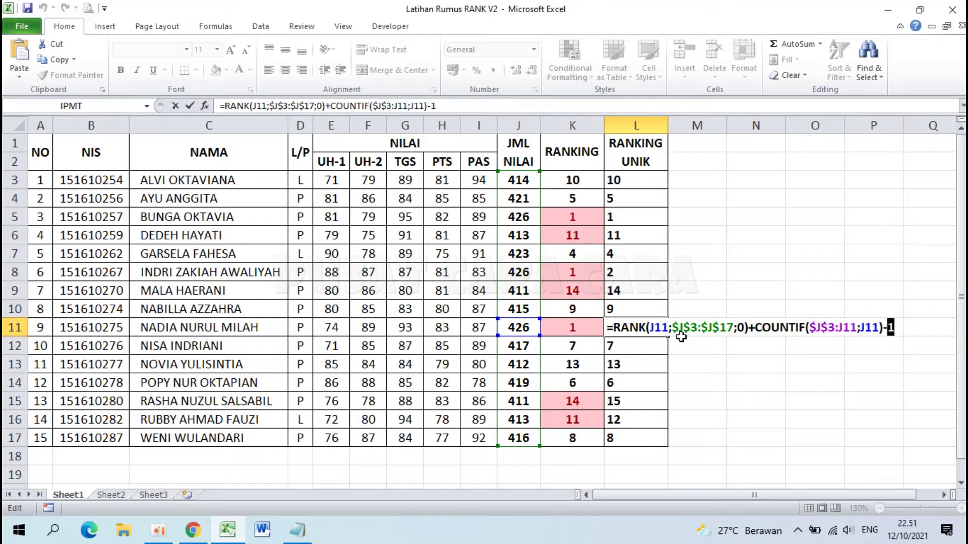
pyautogui.moveTo(612, 327); pyautogui.dragTo(897, 326)
pyautogui.press('Return')
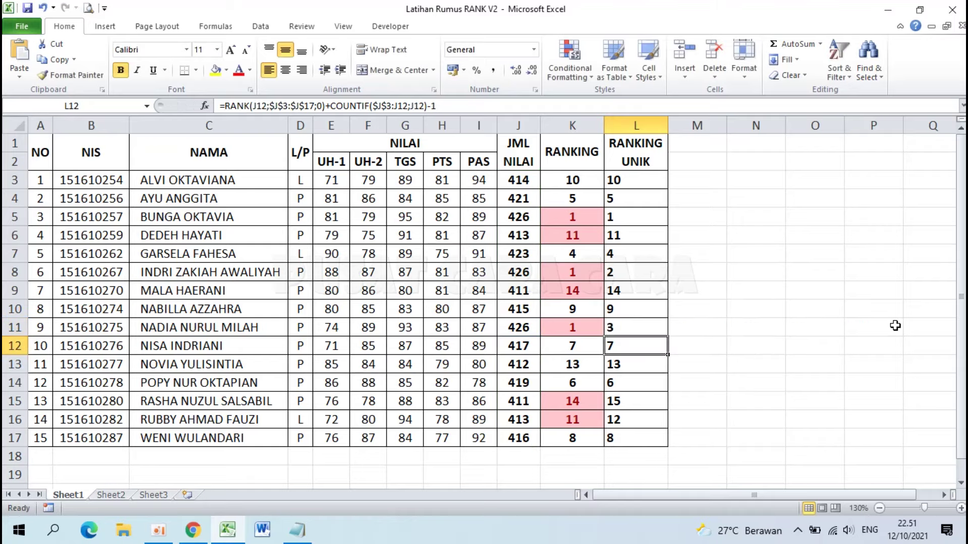
# Select the RANKING column K and view K5's plain RANK formula
pyautogui.click(638, 435)
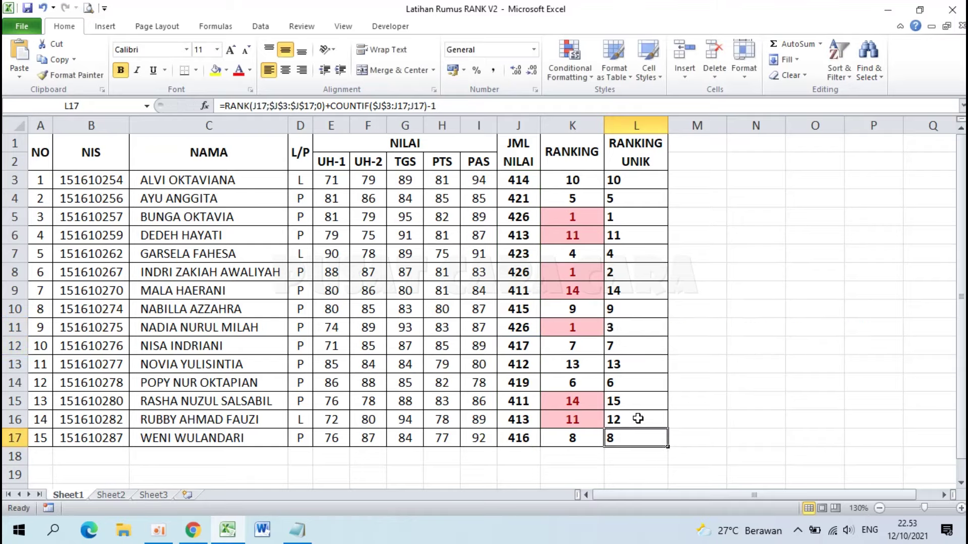
pyautogui.click(572, 125)
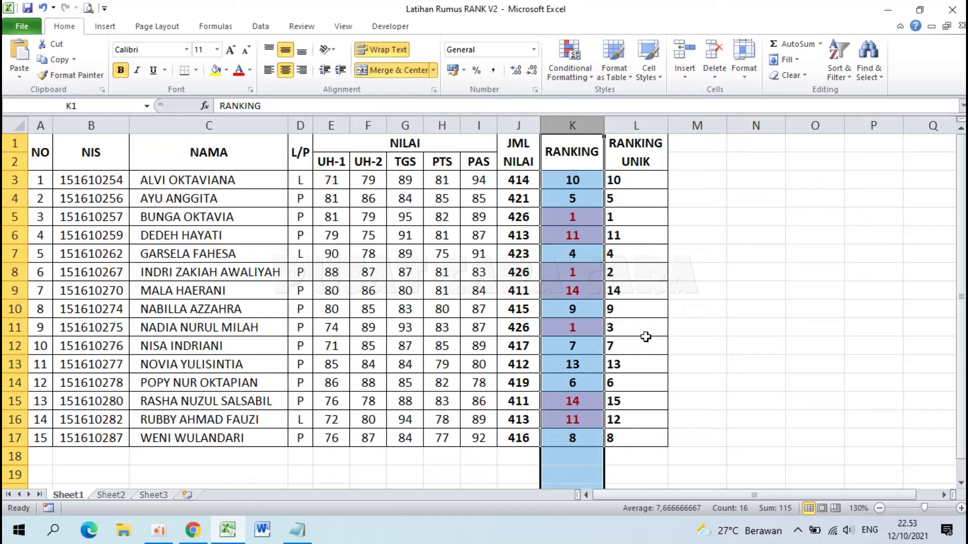
pyautogui.click(584, 183)
pyautogui.click(584, 214)
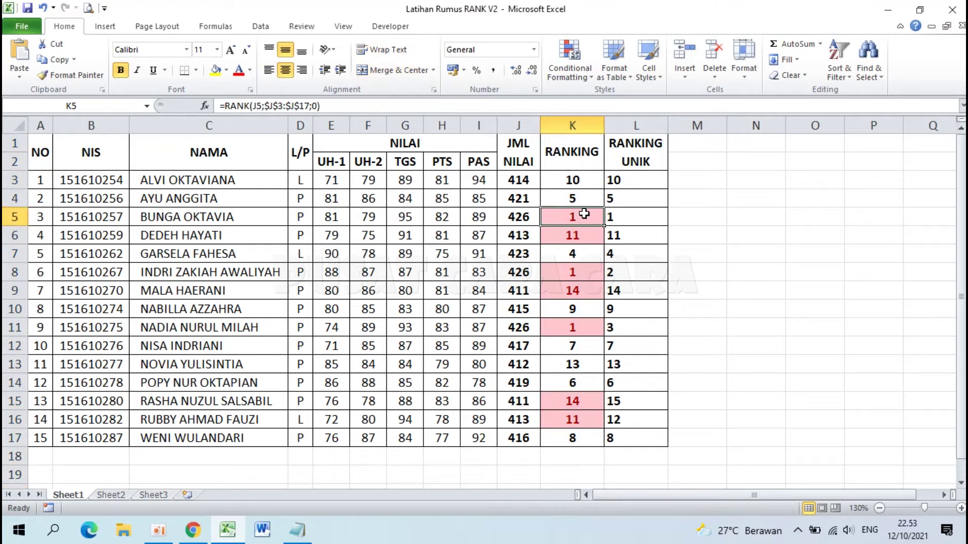
pyautogui.doubleClick(583, 214)
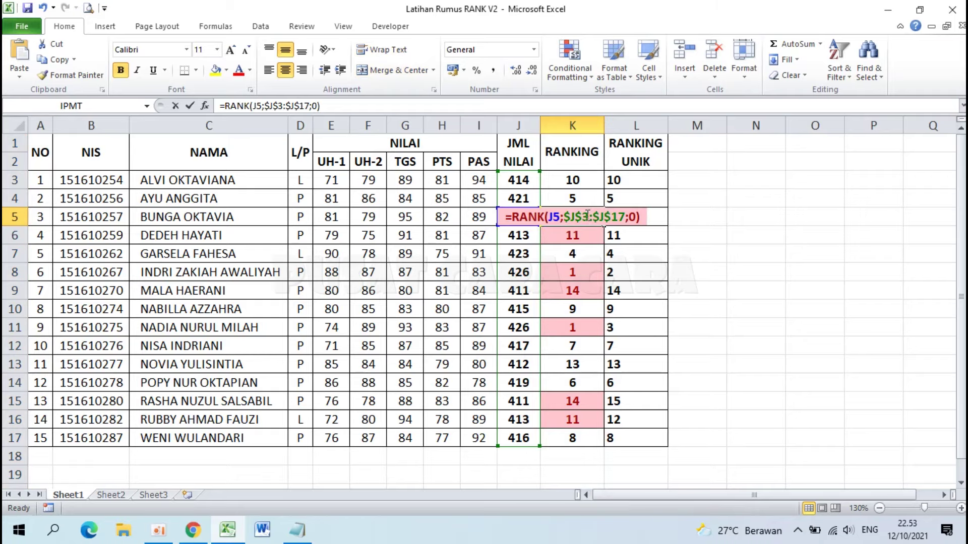
pyautogui.press('Escape')
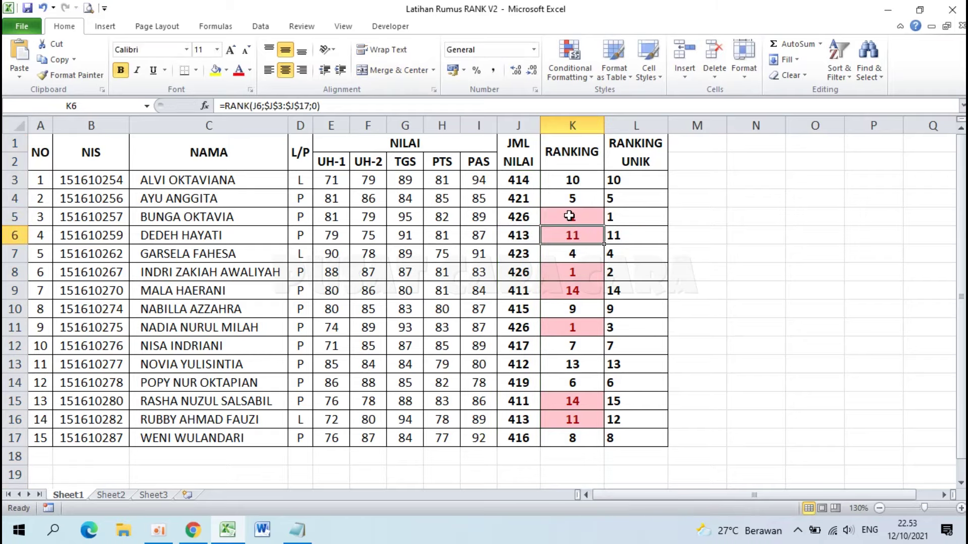
# Compare L5's unique-rank formula, then bring up the column K header's context menu
pyautogui.doubleClick(651, 221)
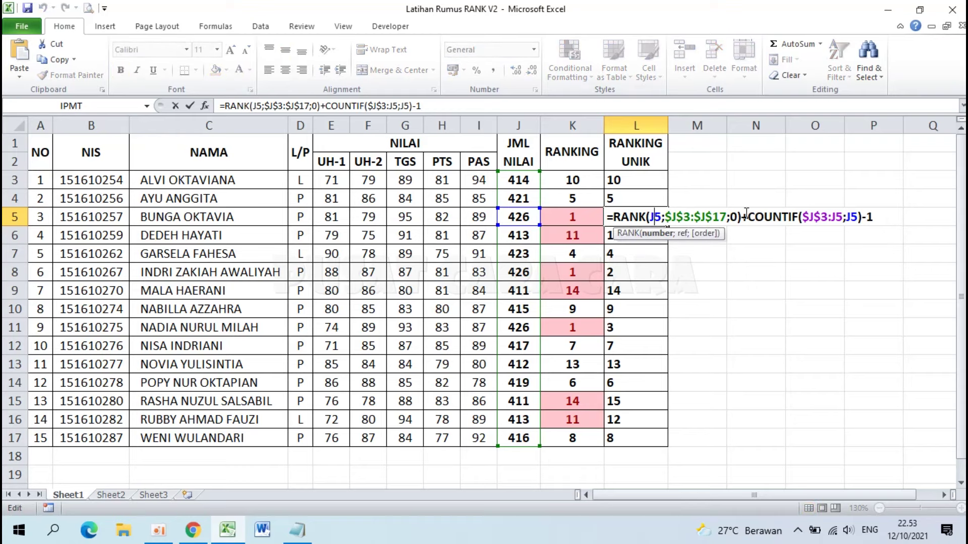
pyautogui.press('Return')
pyautogui.press('Up')
pyautogui.rightClick(573, 126)
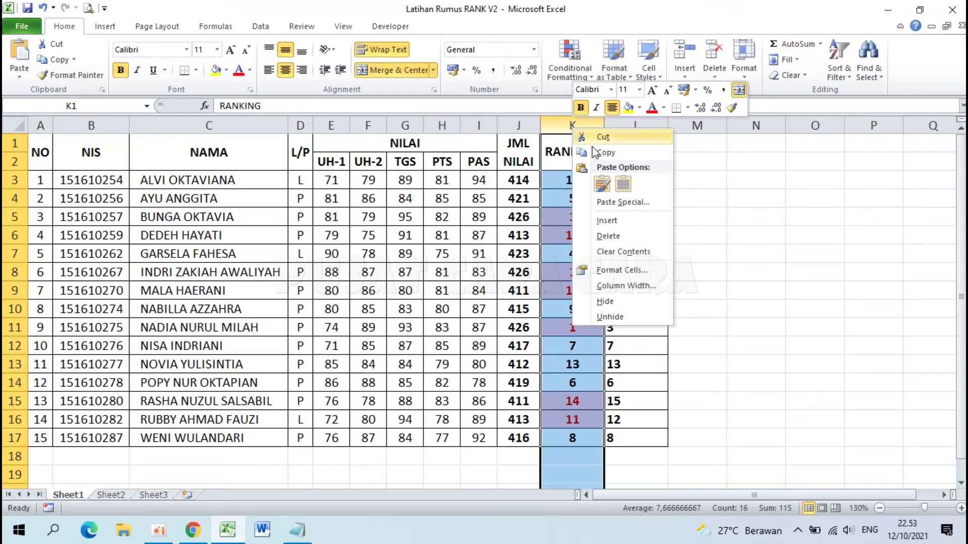
# Delete the old RANKING column, then centre the RANKING UNIK ranks in K3:K17
pyautogui.click(616, 236)
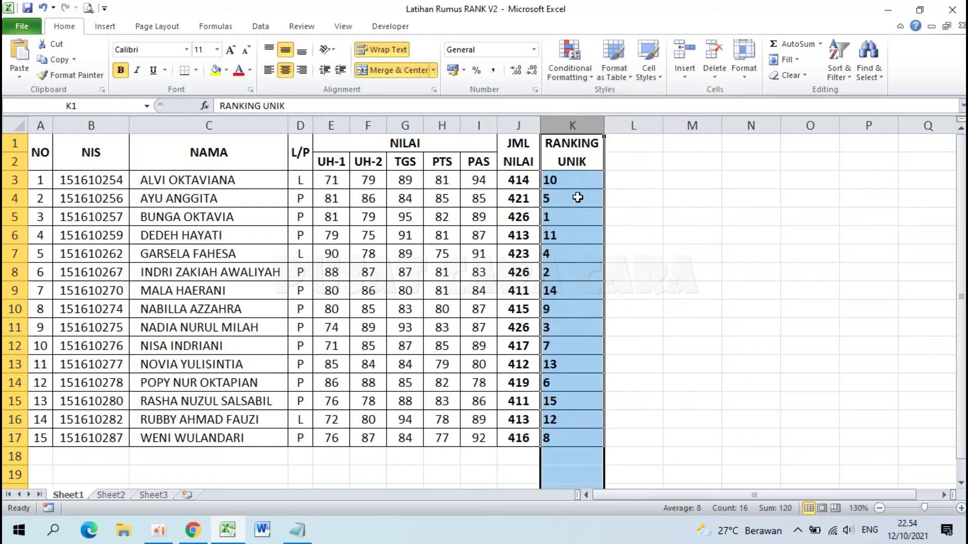
pyautogui.moveTo(574, 179); pyautogui.dragTo(568, 440)
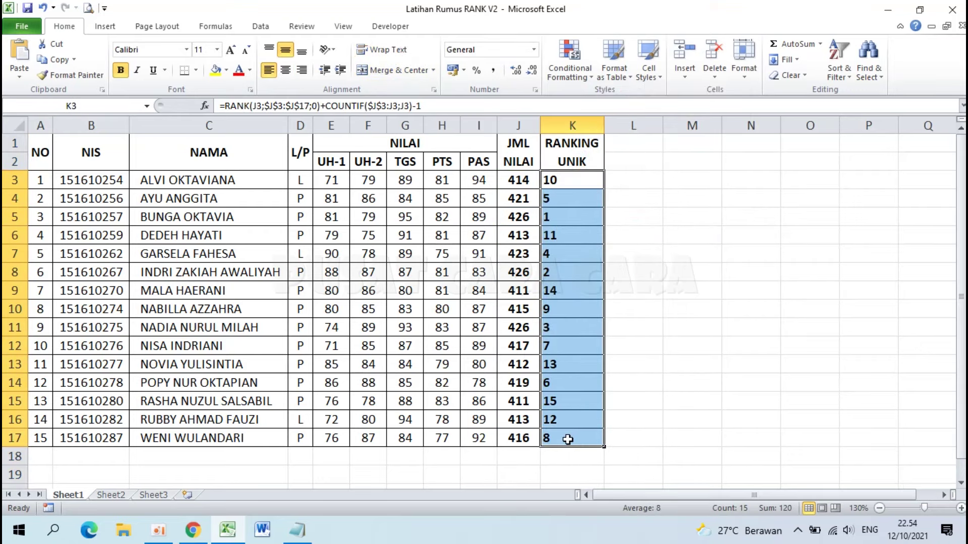
pyautogui.click(292, 73)
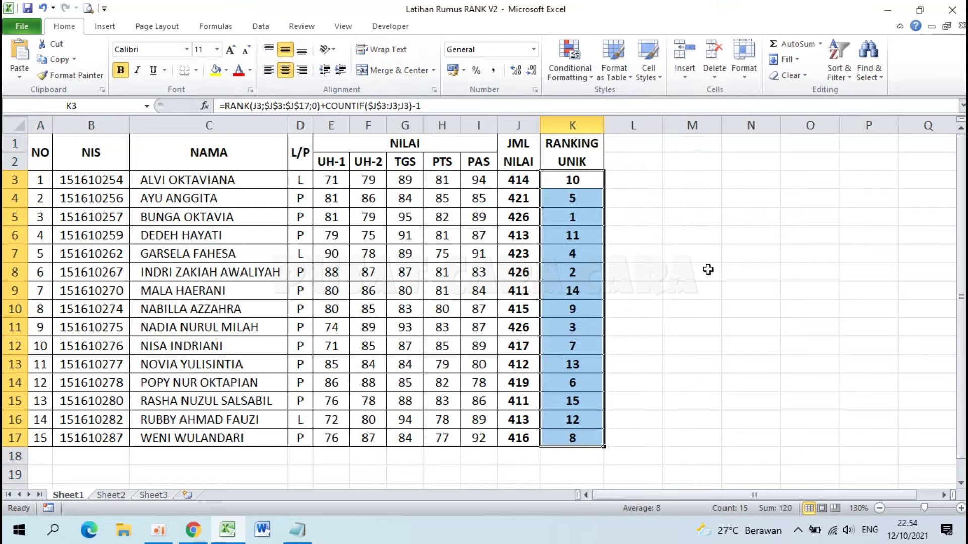
pyautogui.click(654, 228)
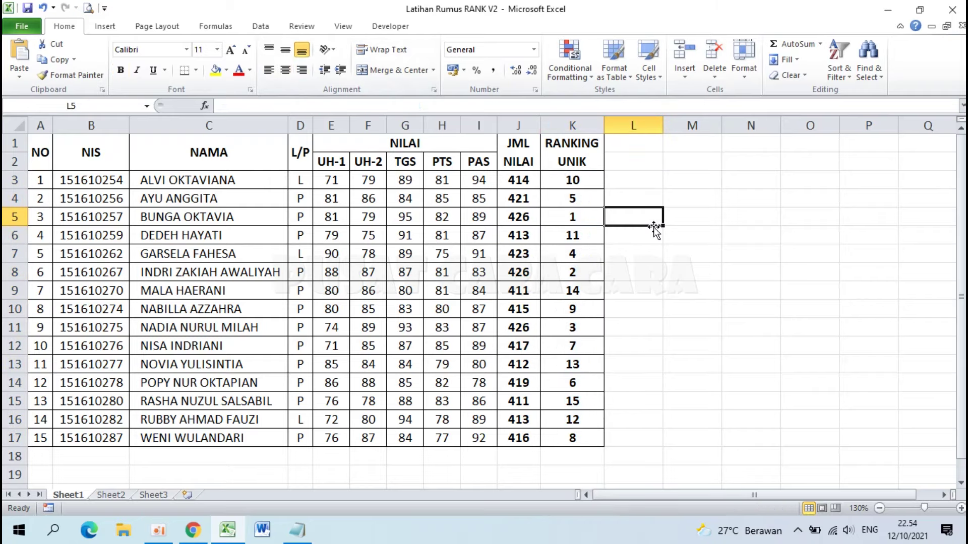